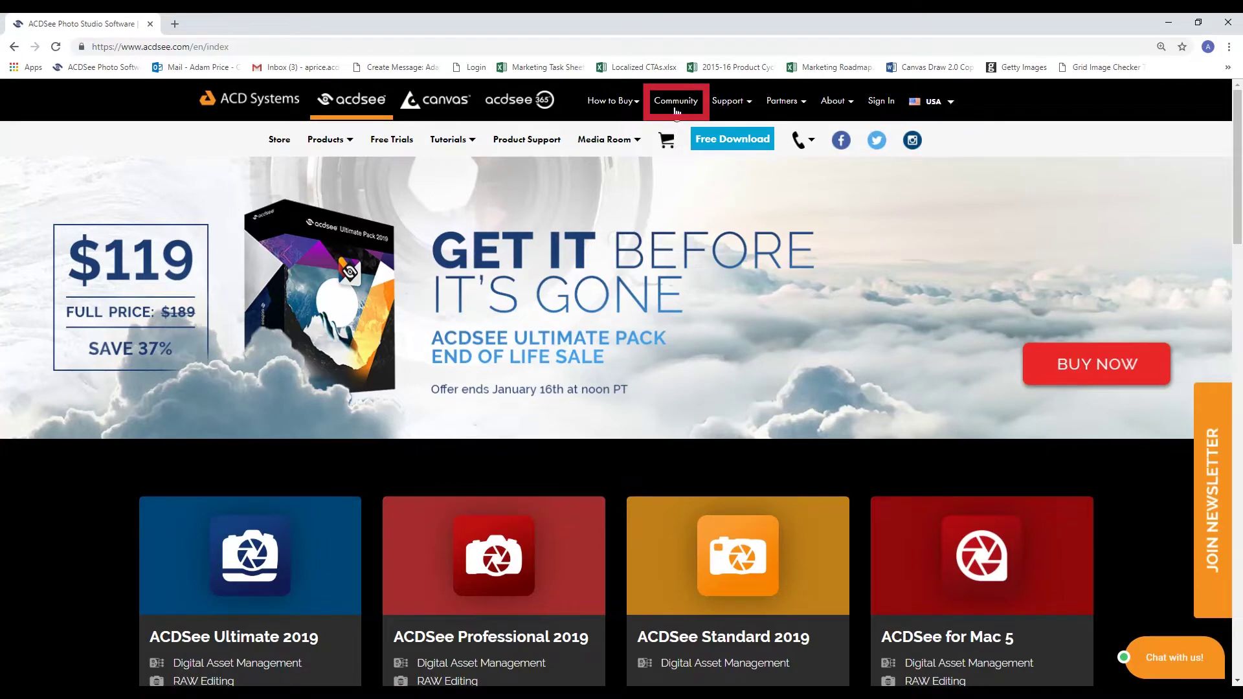
- On the ACDSee Community site, go to the Actions Hub page through its LEARN MORE link
click(674, 103)
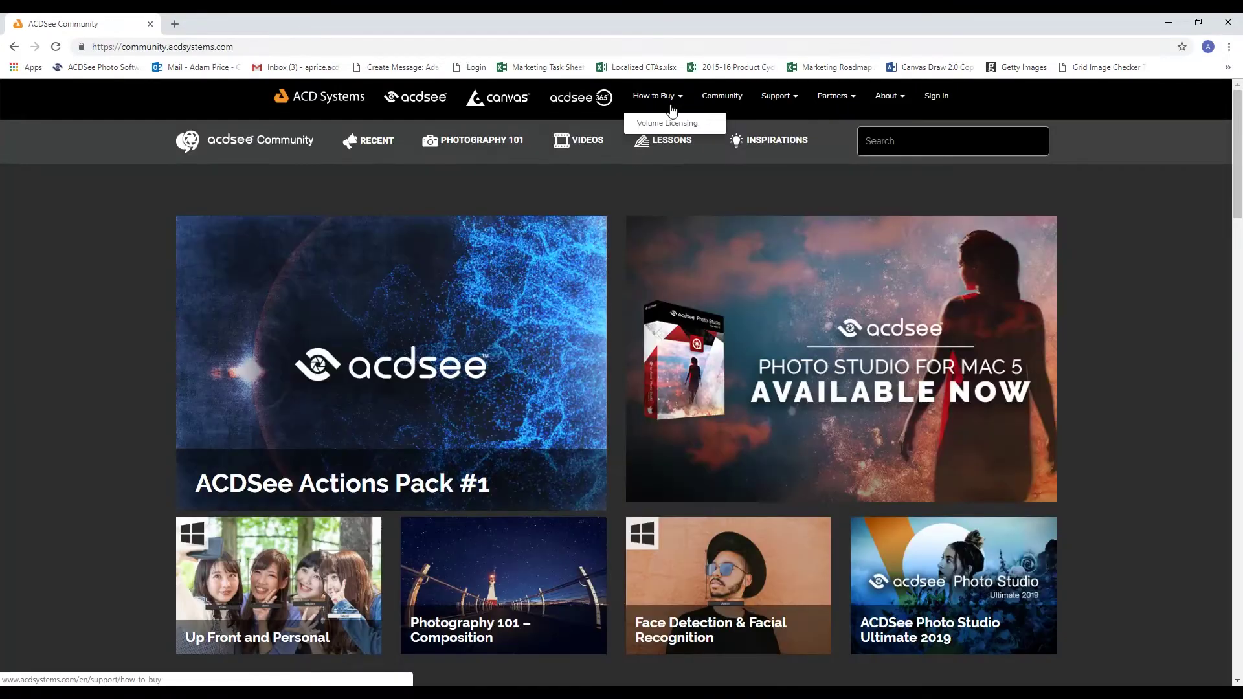
scroll(1090, 202, down, 7)
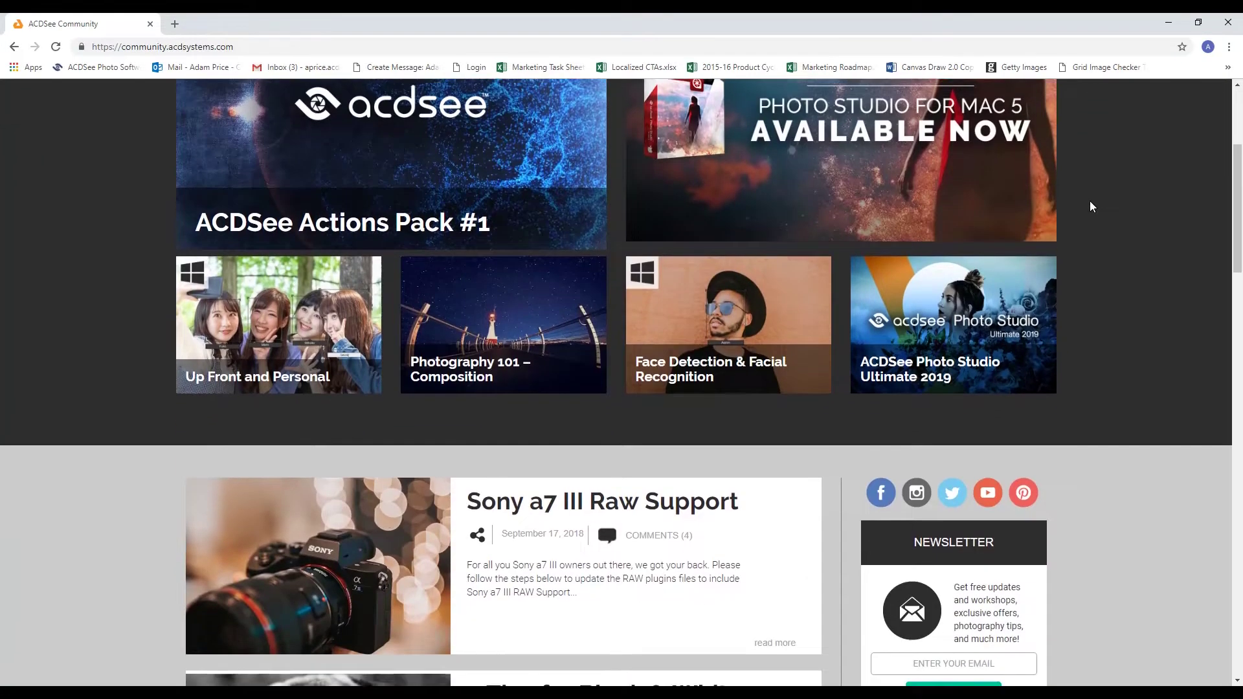
scroll(1088, 206, down, 5)
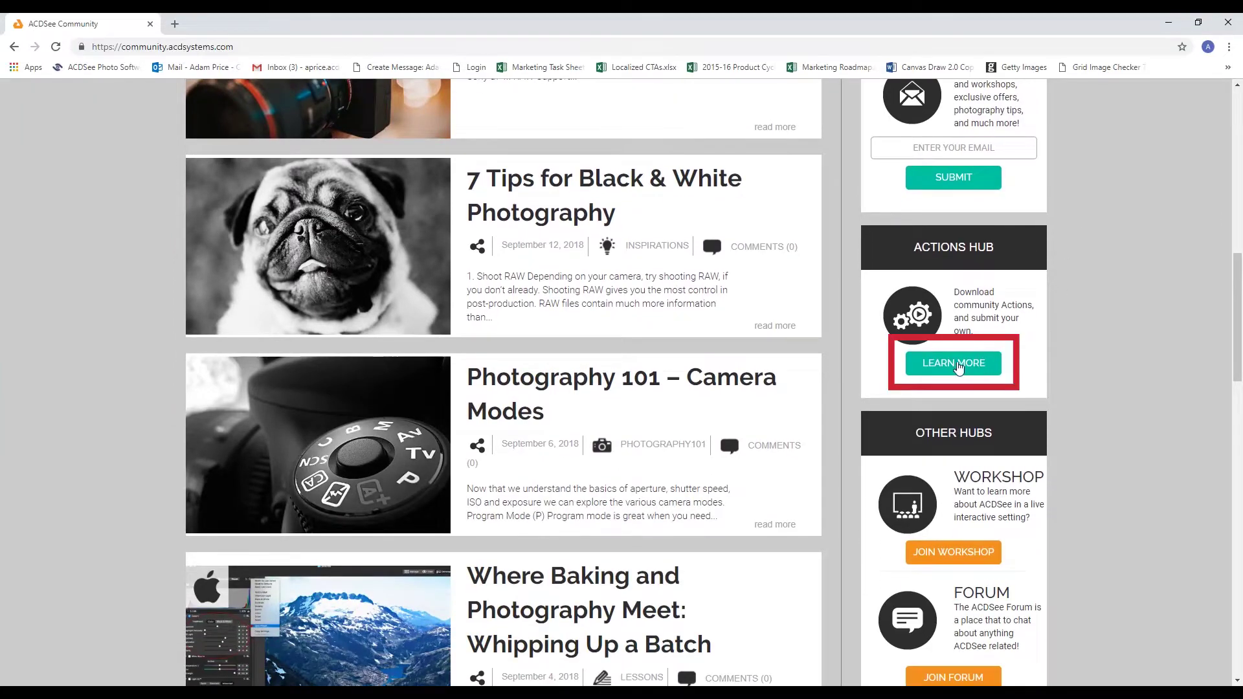
click(958, 364)
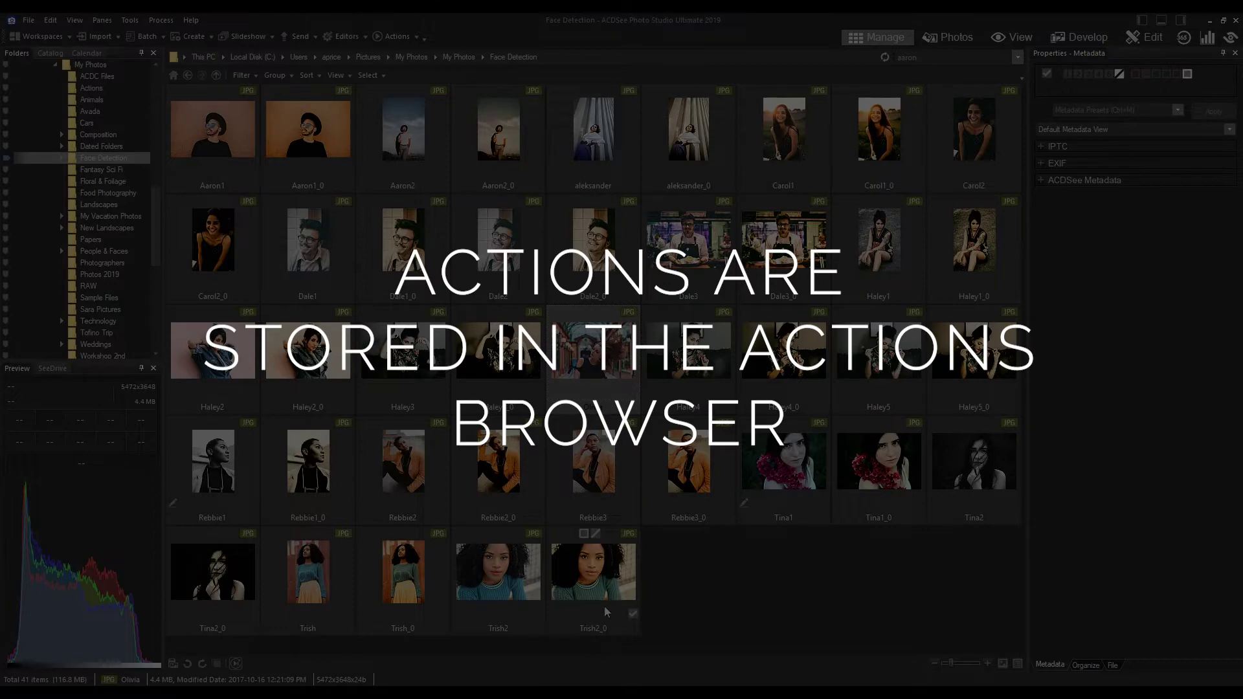
- Select only the Olivia photo in the Face Detection folder and open it in Edit mode
shift+click(609, 583)
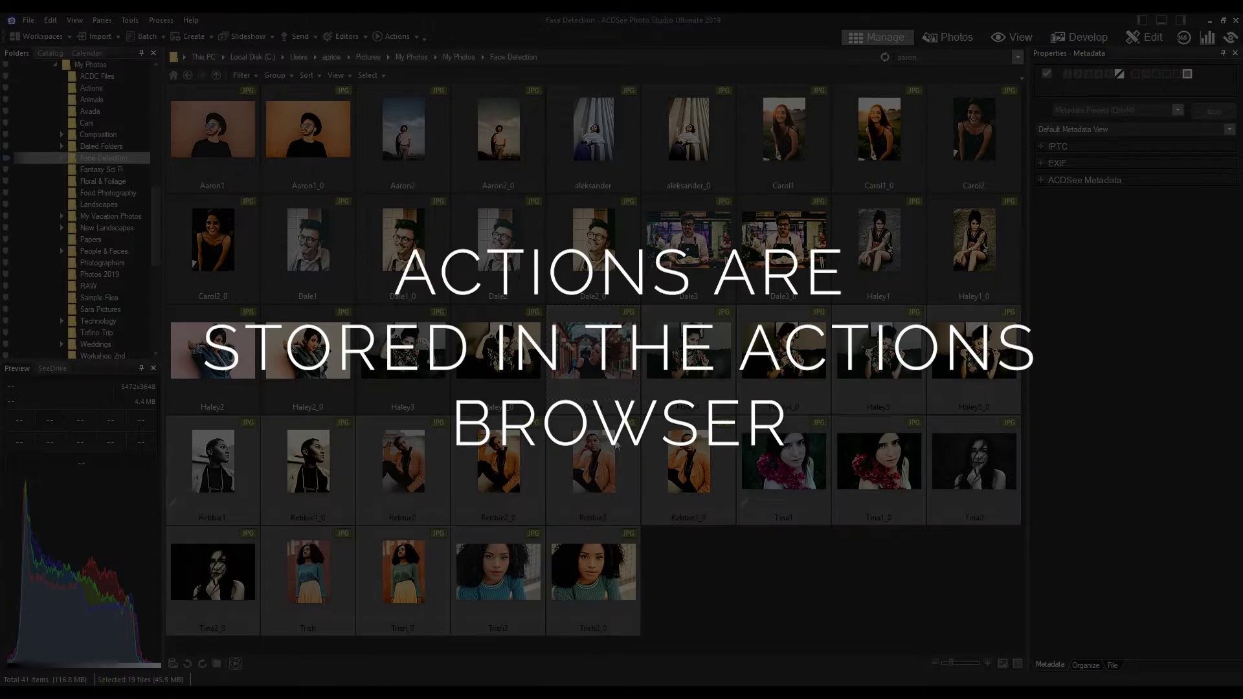
click(602, 395)
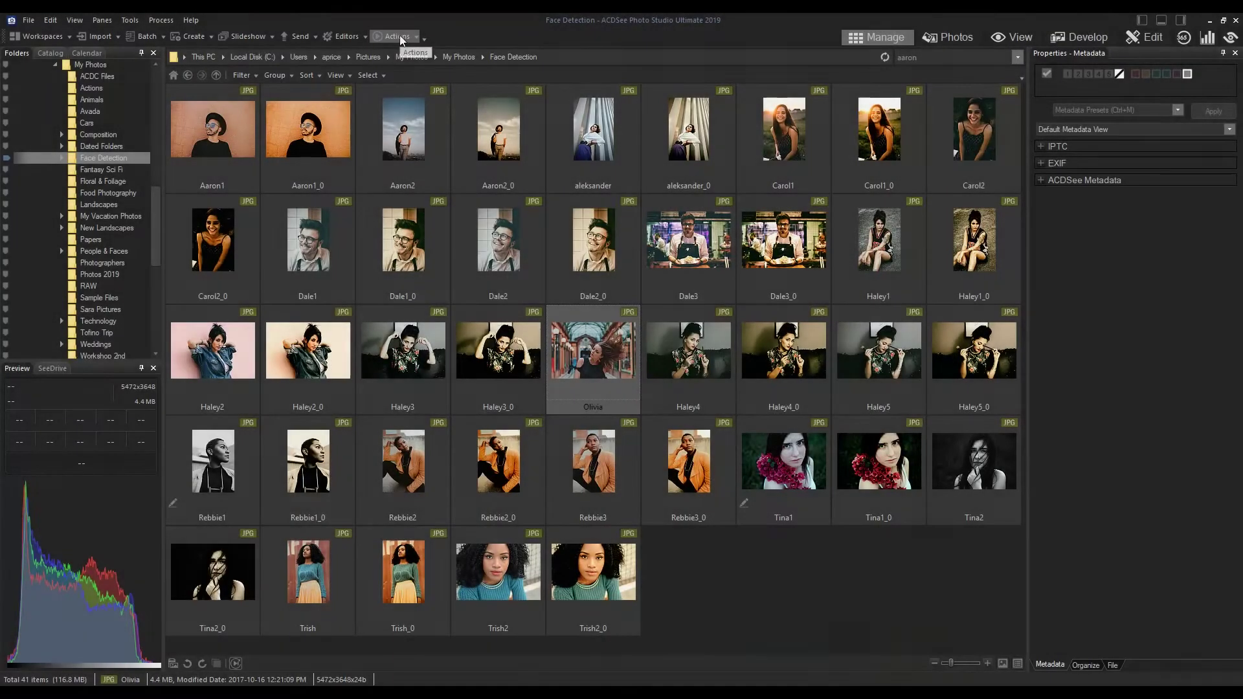
click(398, 36)
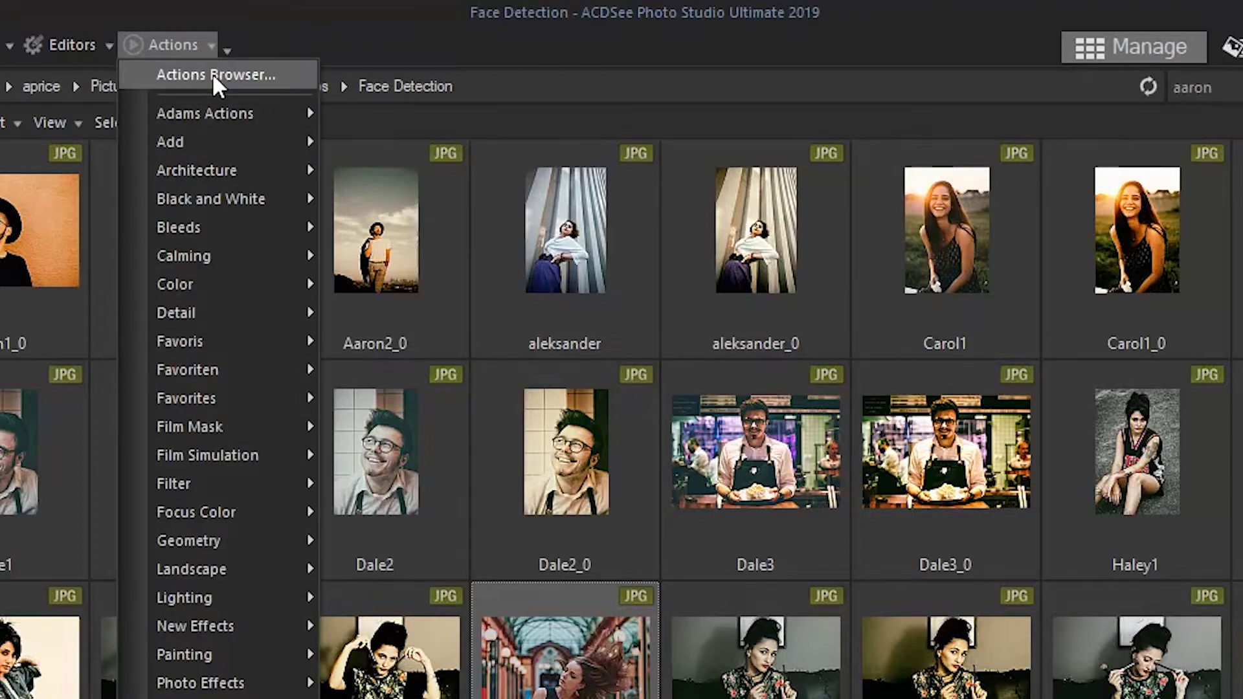
click(367, 43)
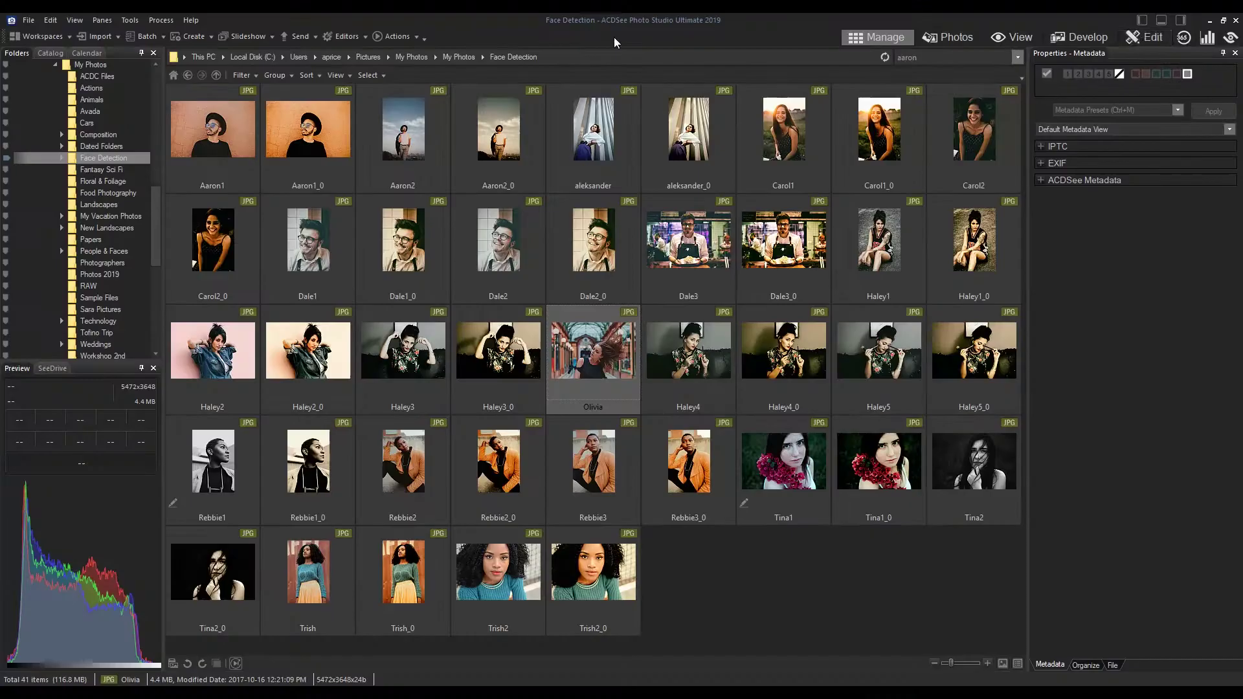
click(1143, 37)
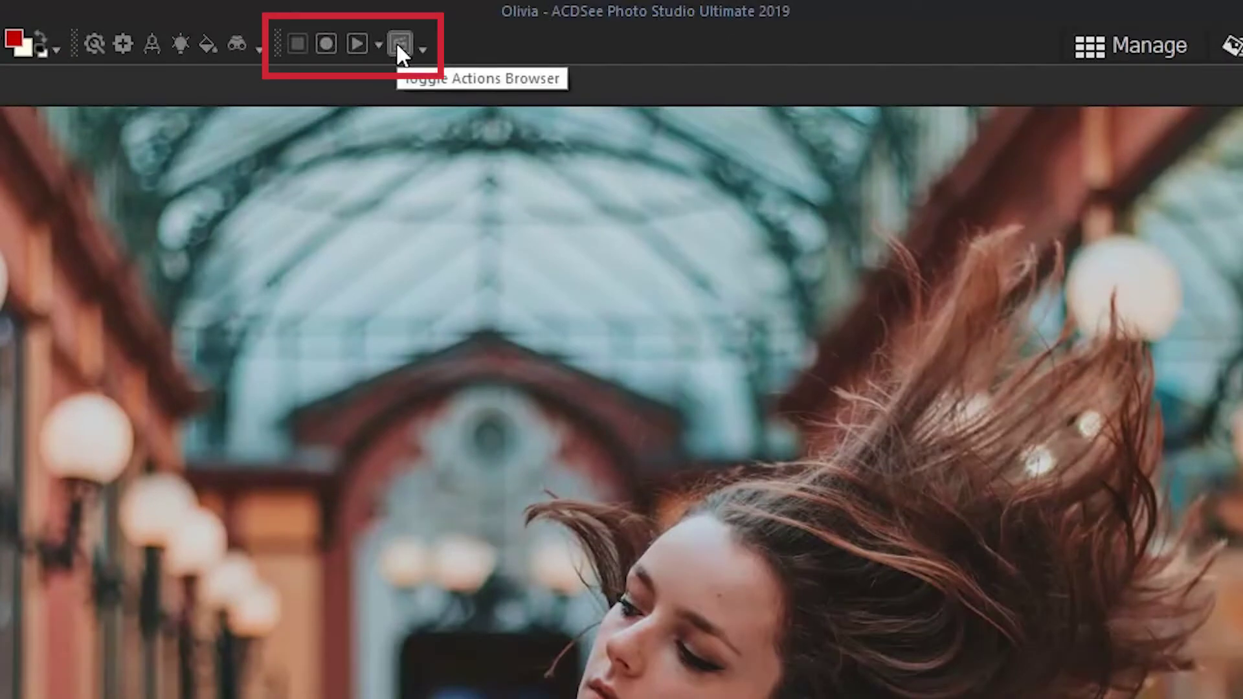
- Browse the Photo Effects action thumbnails such as Chloe, then close the Actions Browser
click(494, 37)
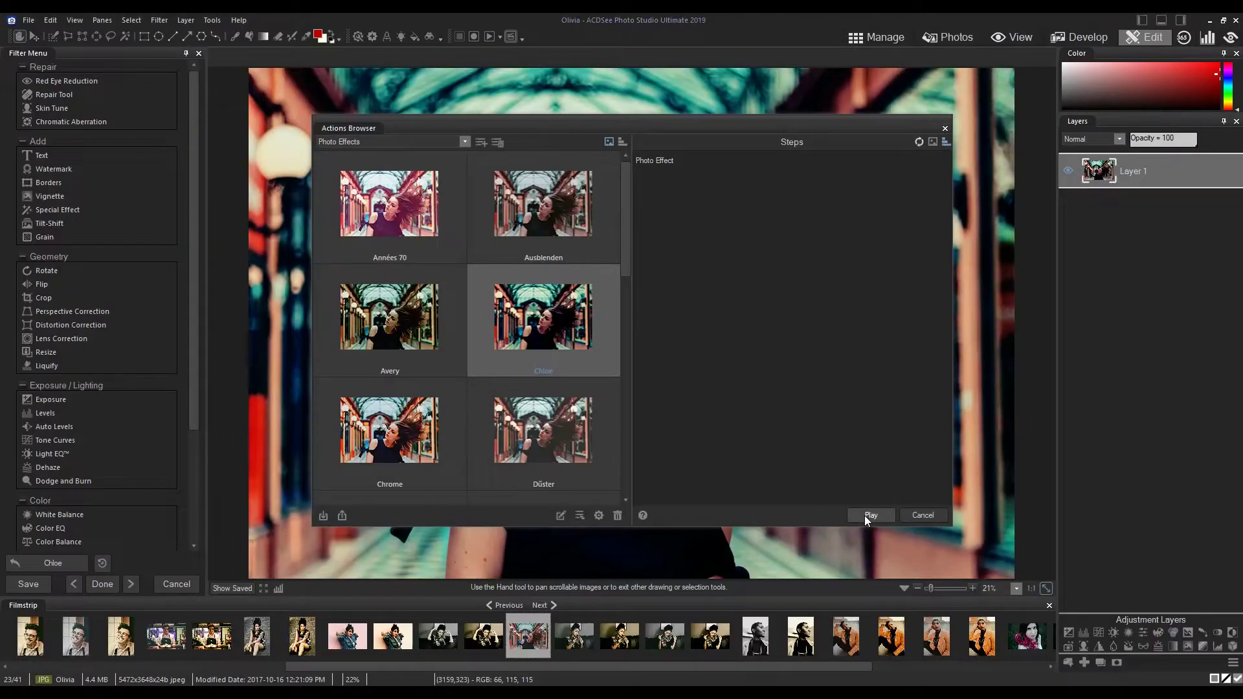
click(946, 129)
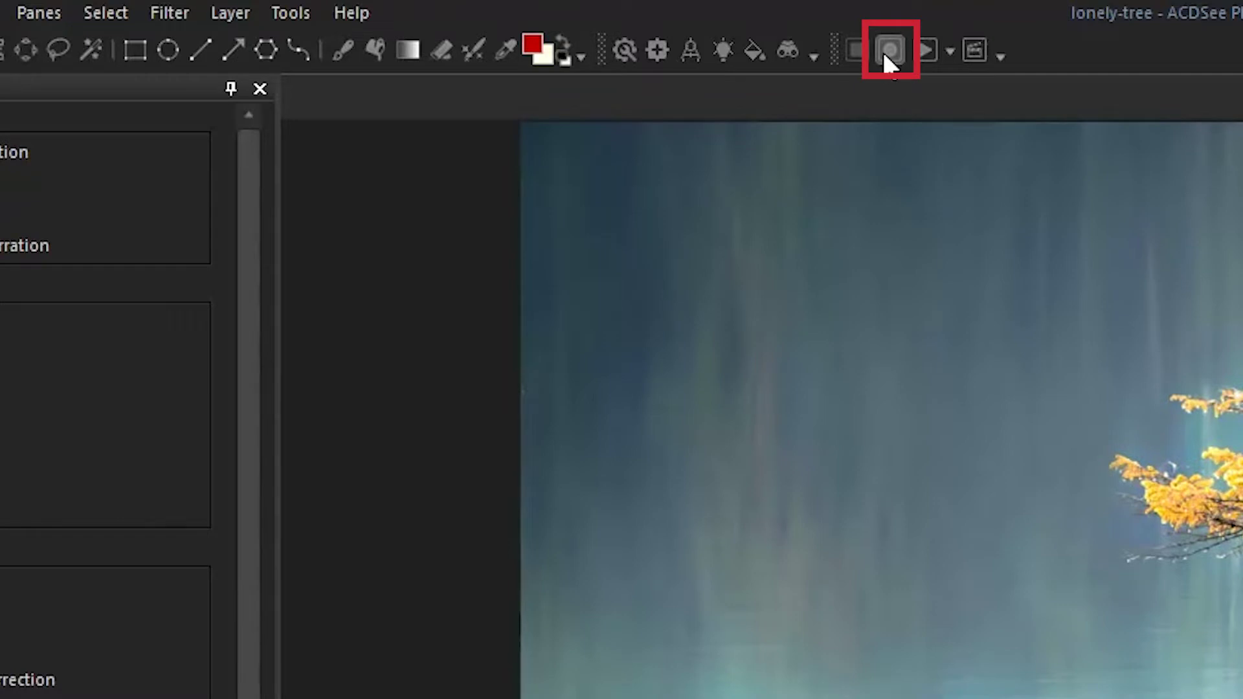
- Begin recording a new action on the lonely-tree photo in the Recording Action window
click(473, 37)
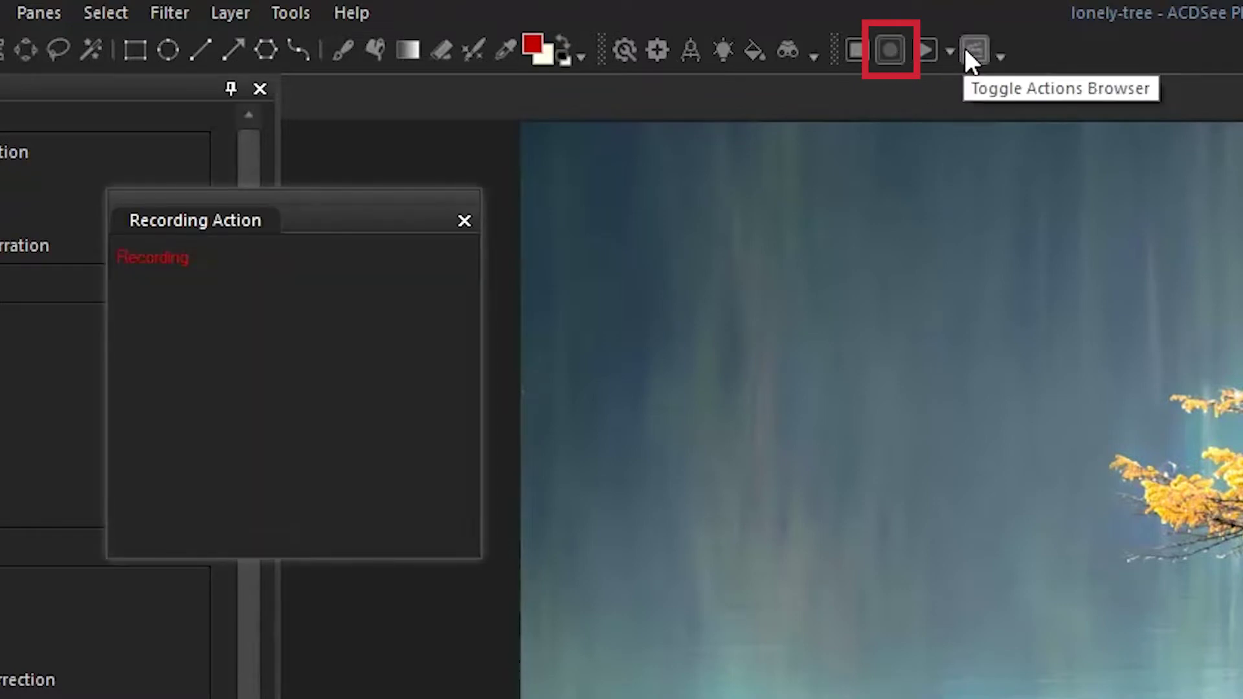
click(284, 344)
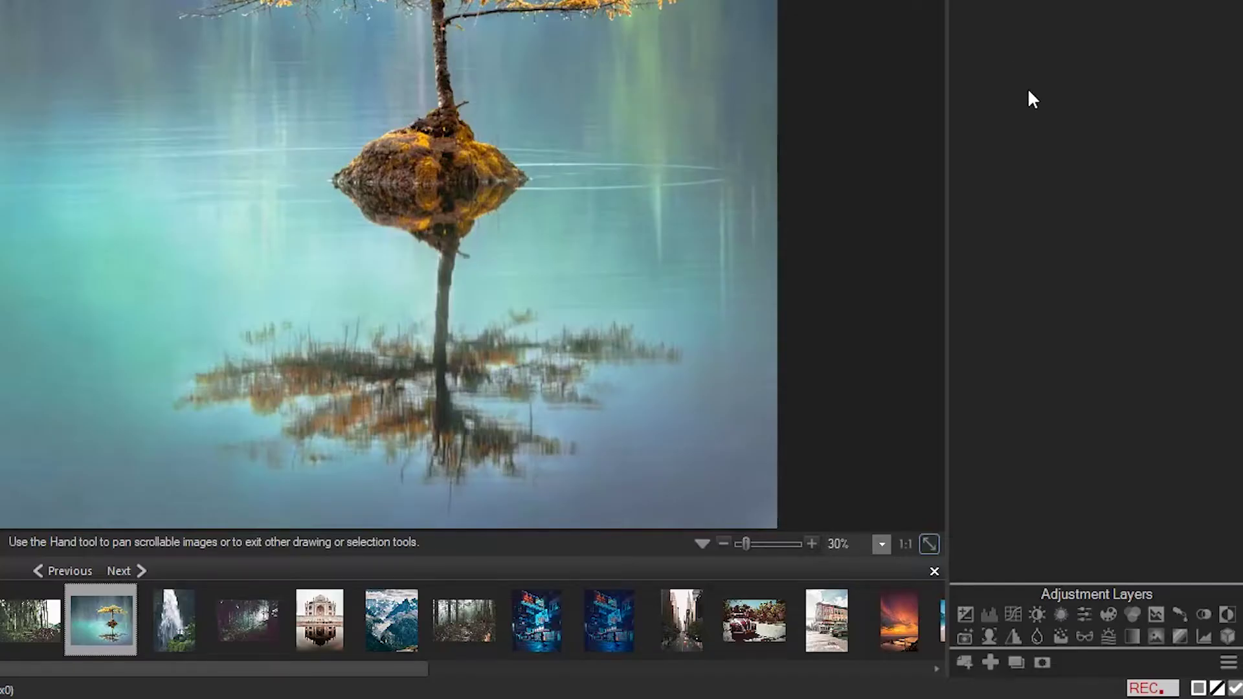
- Add a brightening Curves layer and a Transfer photo effect at 49 opacity
click(1013, 620)
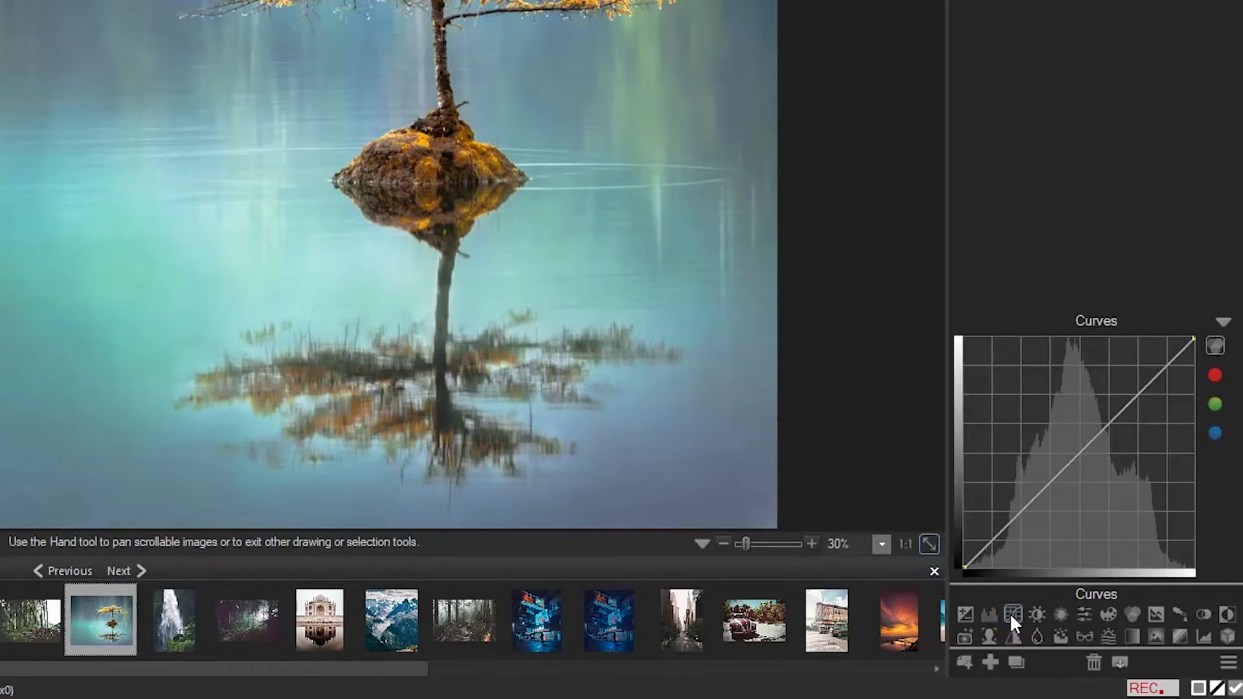
click(1076, 465)
drag(1102, 437, 1098, 433)
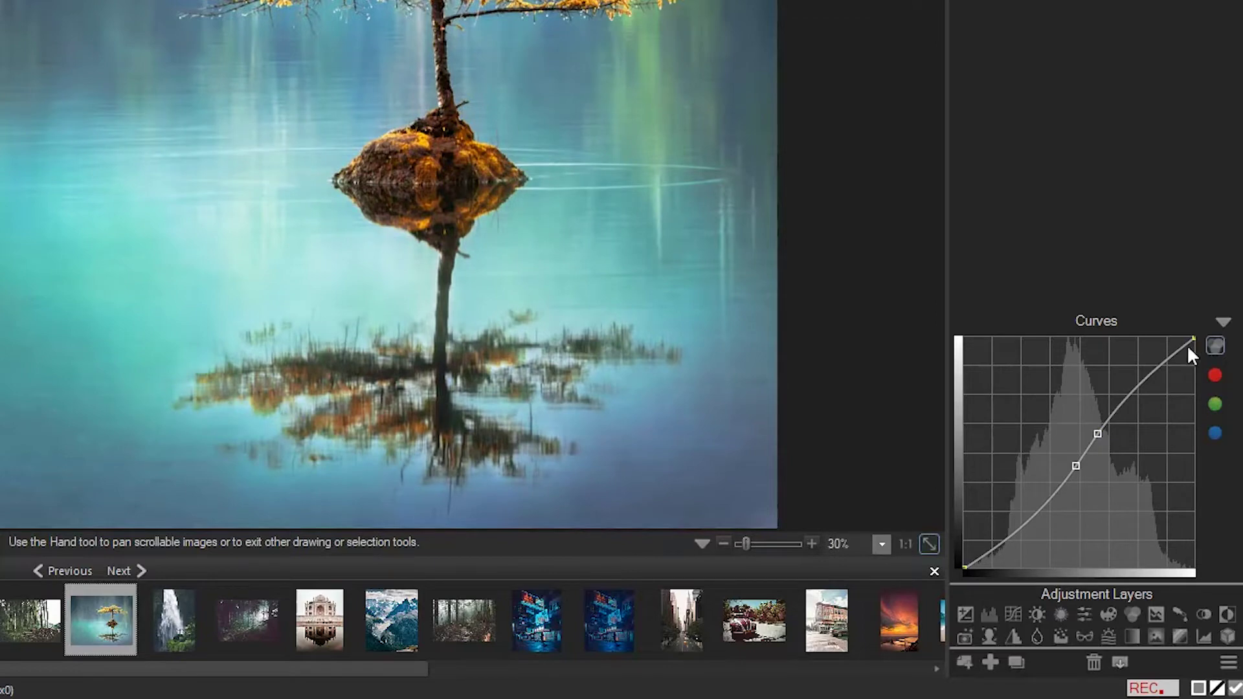
click(1220, 324)
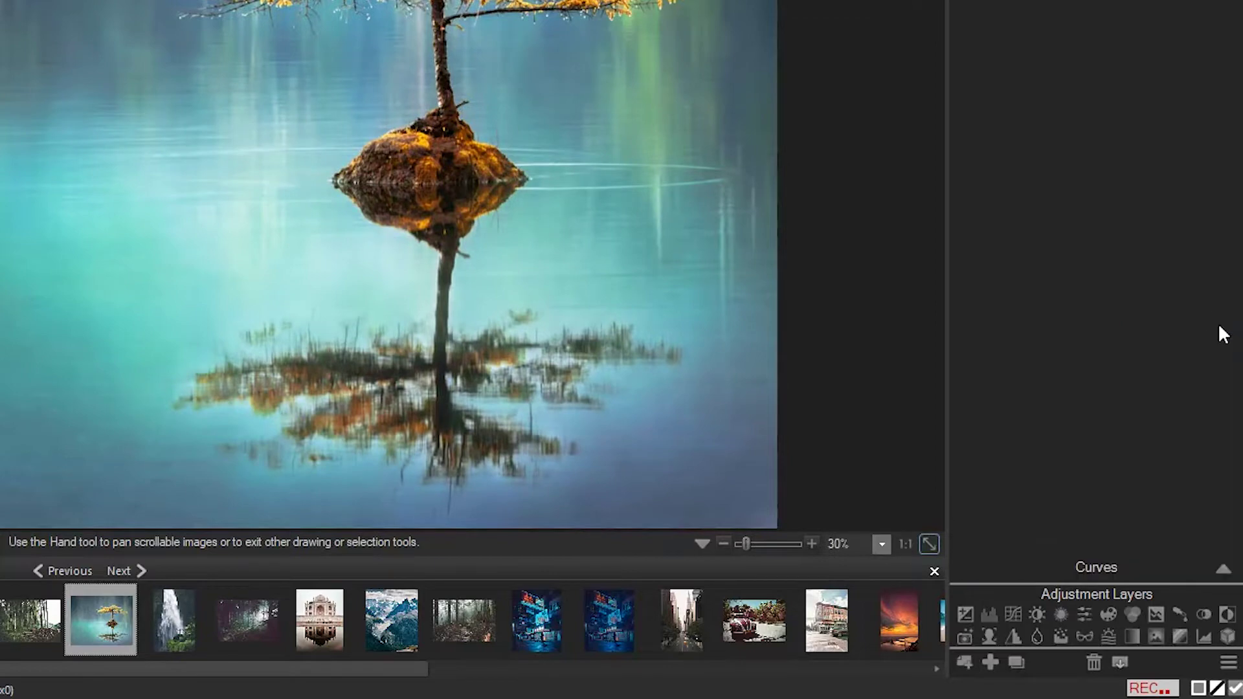
click(965, 632)
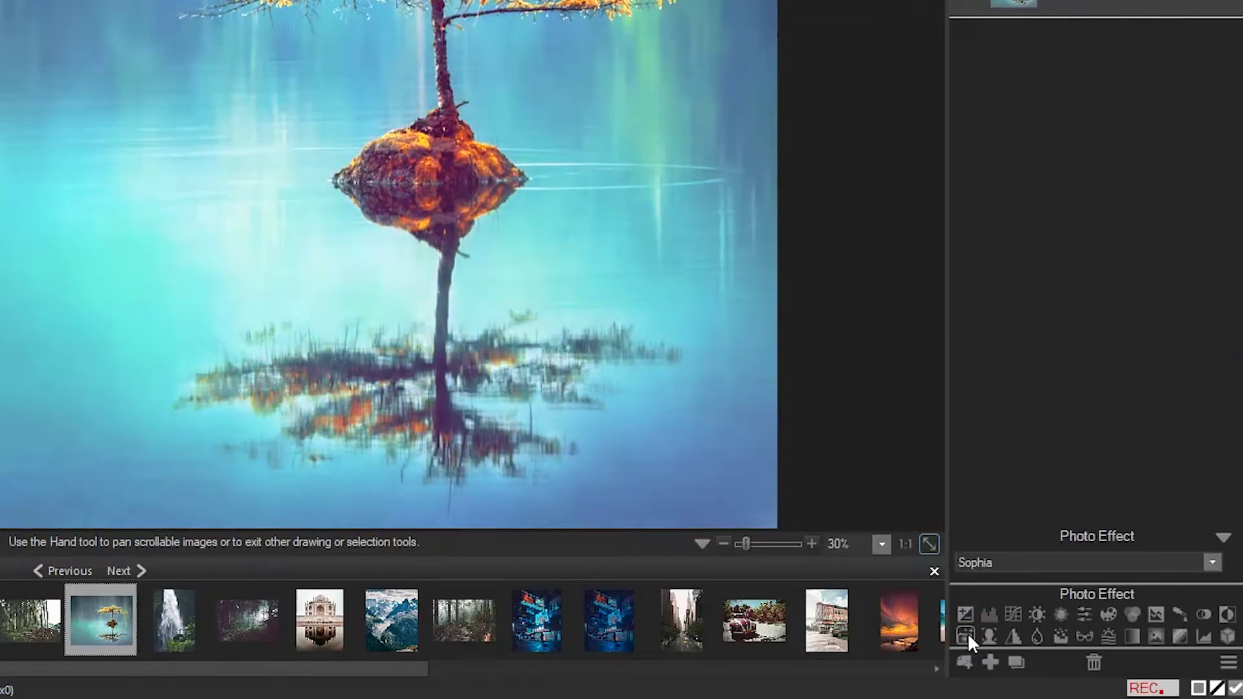
click(1010, 562)
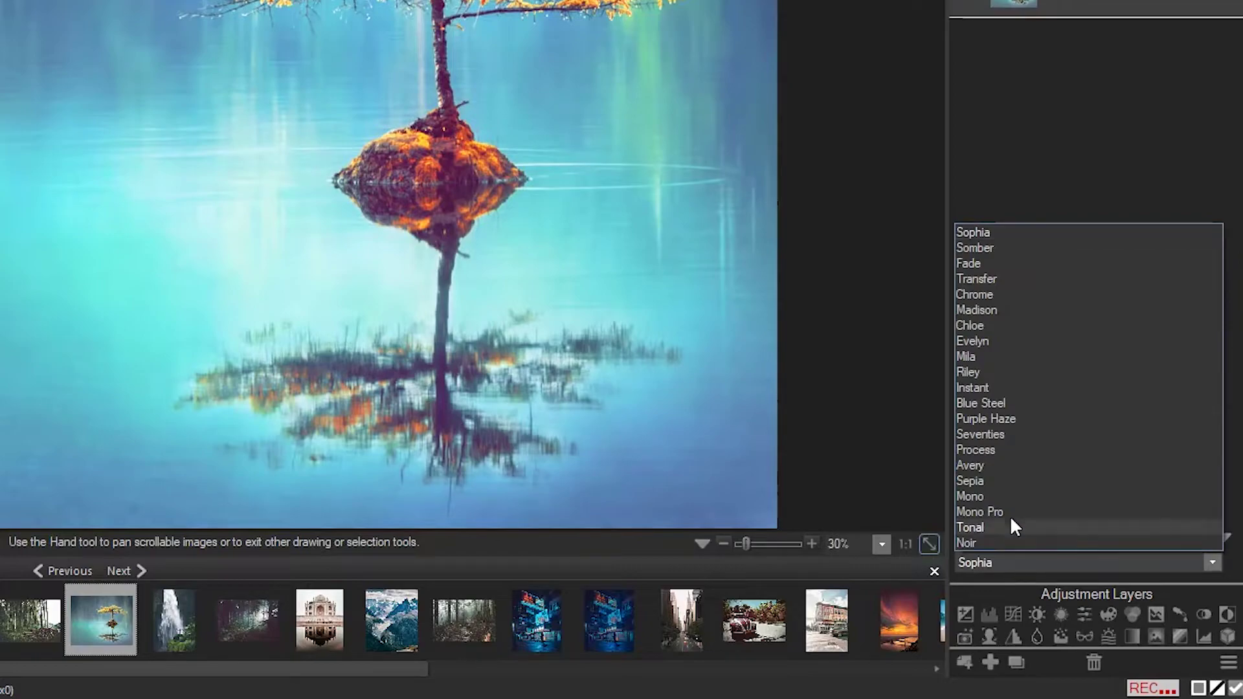
click(1002, 279)
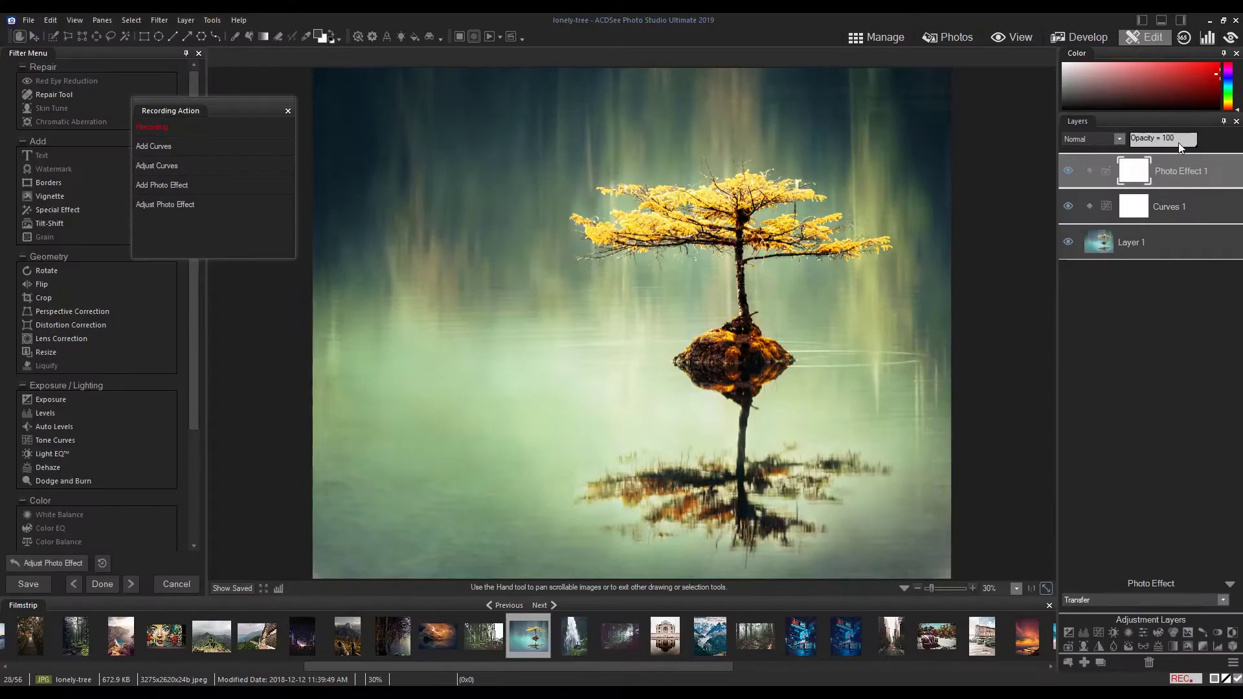
drag(1178, 142, 1164, 141)
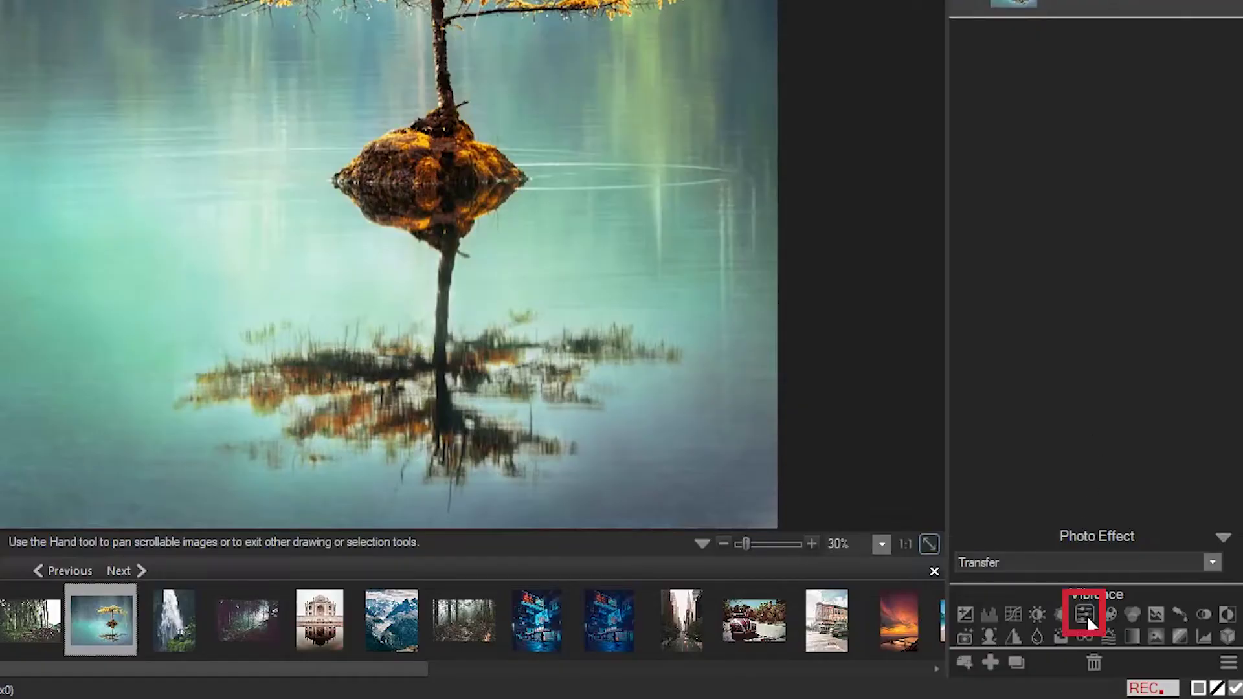
- Add Vibrance 8 with lowered saturation, and a Vignette with strength 16 and distance 88
click(1143, 632)
drag(1063, 478, 1042, 504)
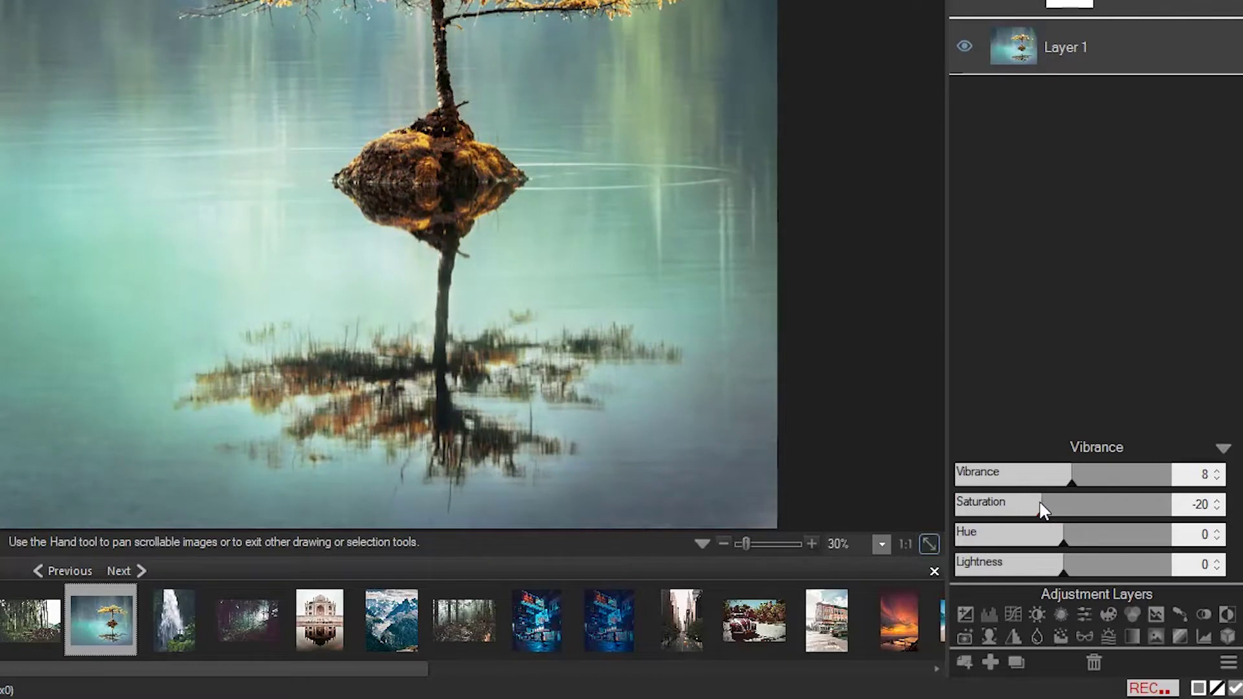
click(1219, 449)
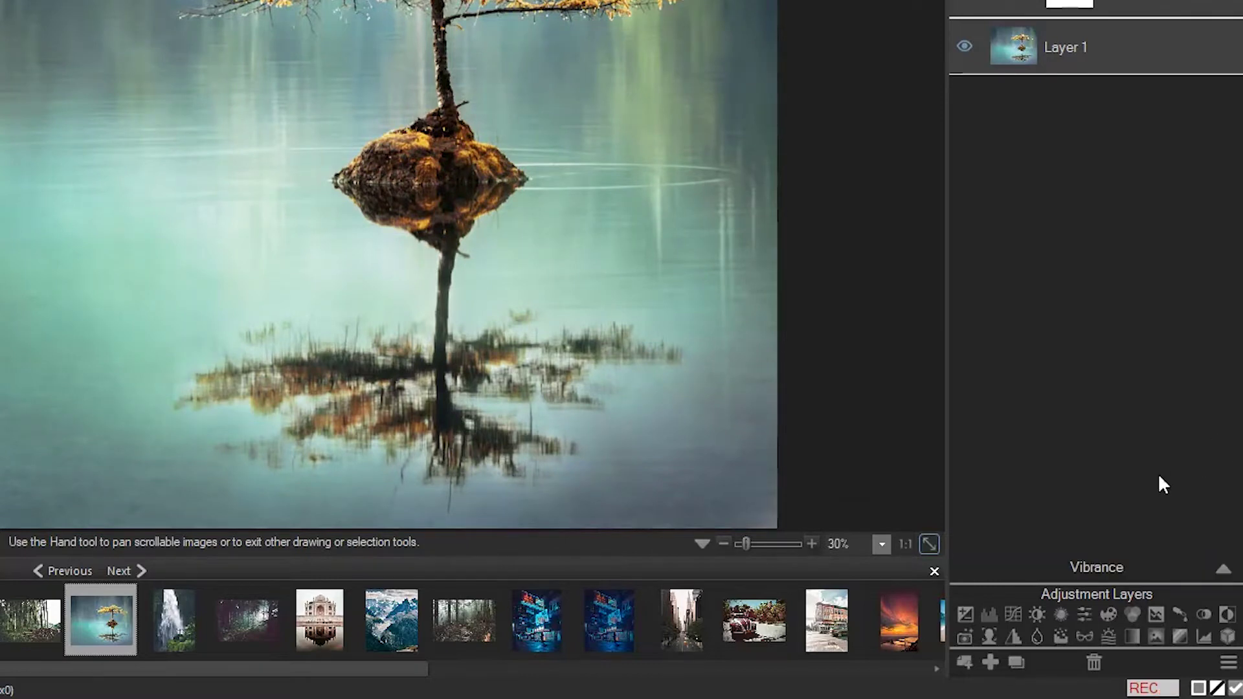
click(1156, 636)
drag(1051, 509, 980, 507)
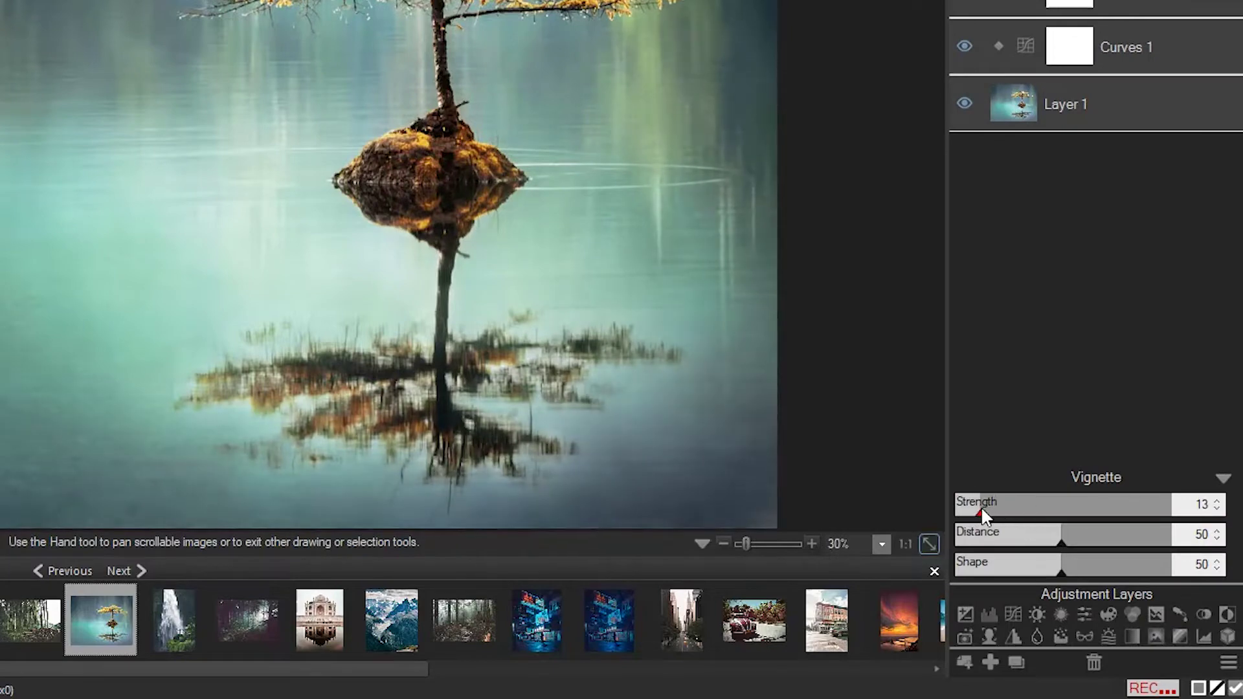
drag(1053, 536, 1141, 532)
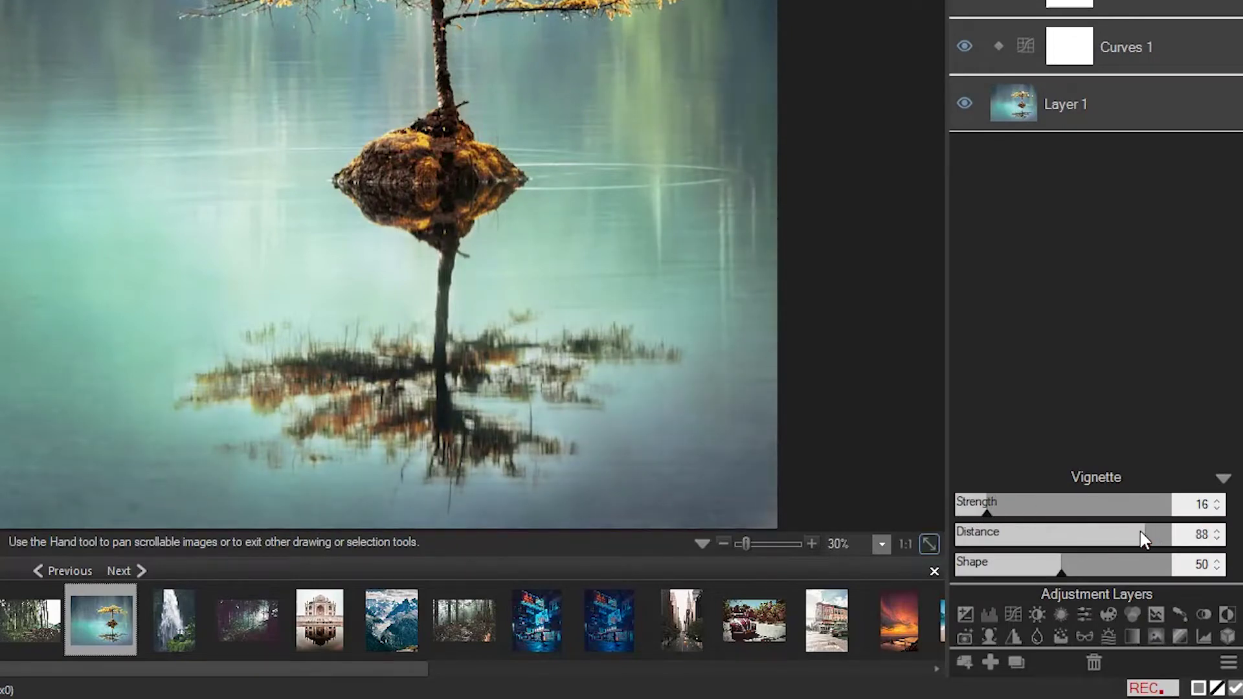
click(1223, 478)
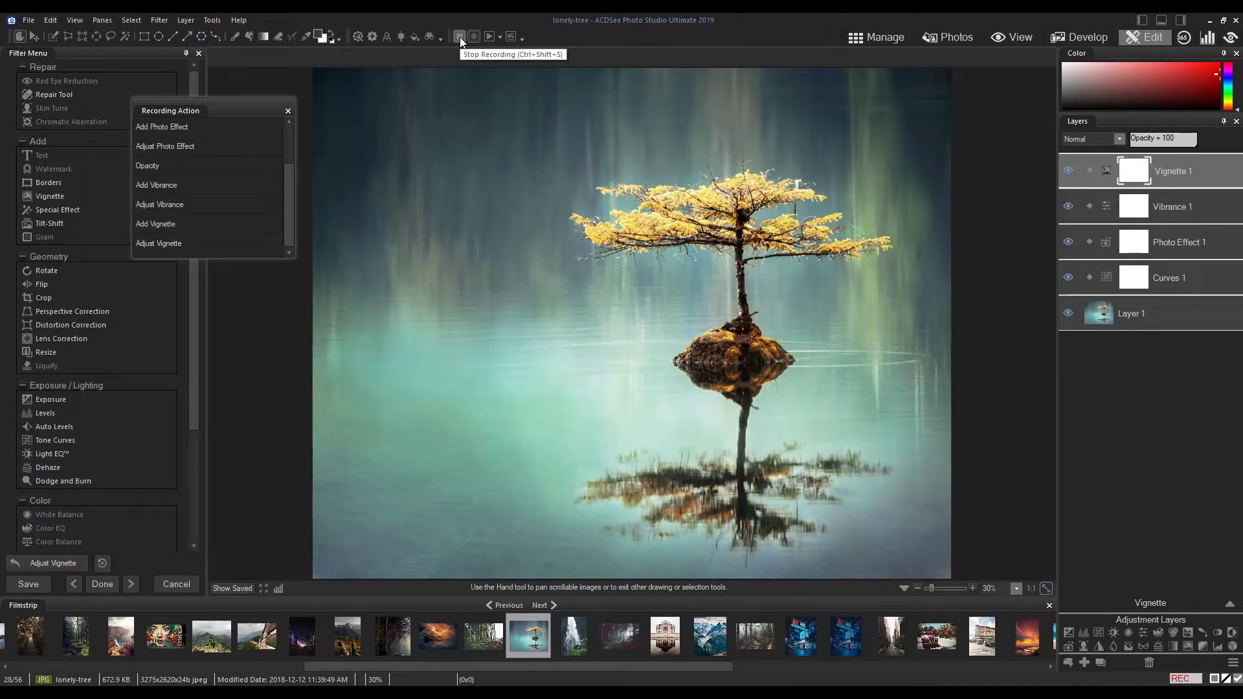
- Stop recording and save the action as 'Tonal Warming' in a new 'Tone Changes' category
click(459, 36)
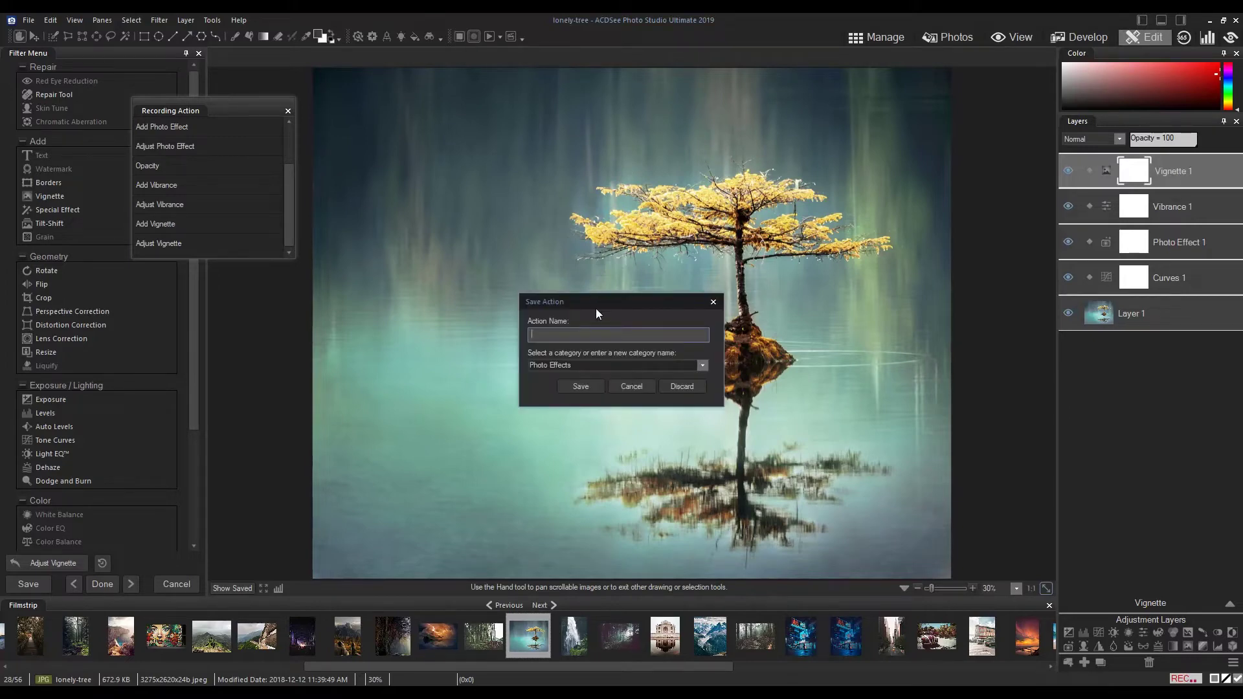
drag(593, 302, 628, 250)
click(738, 312)
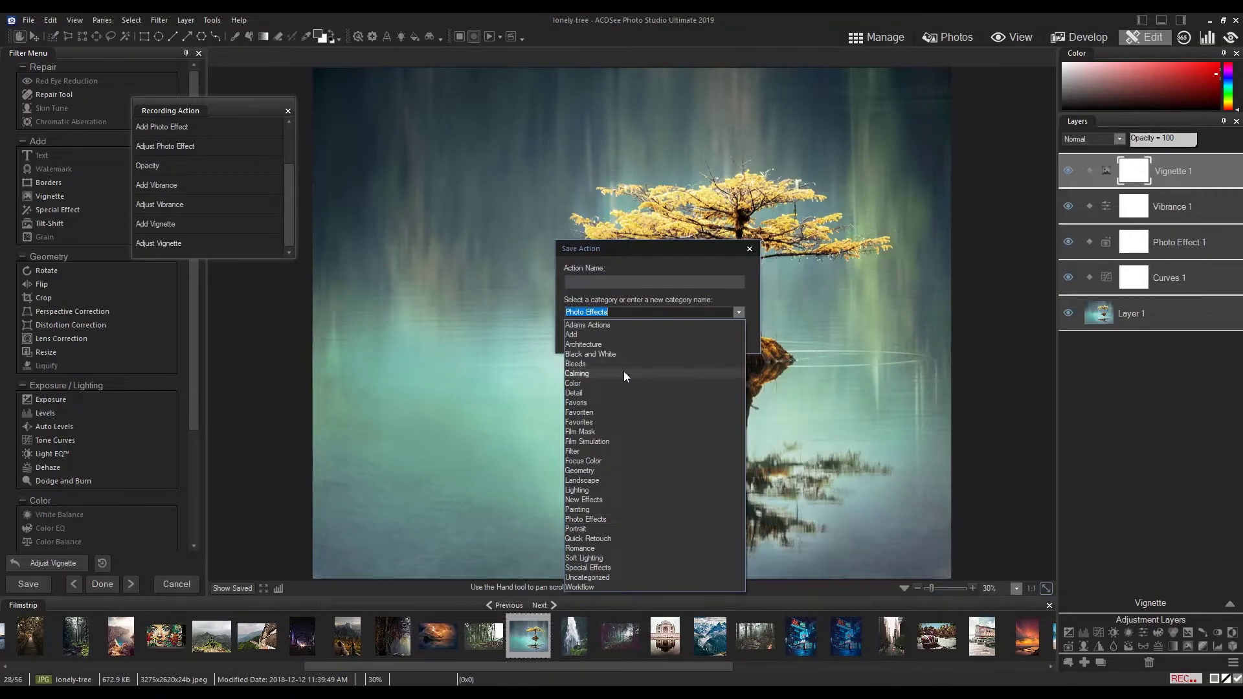
click(590, 374)
click(593, 282)
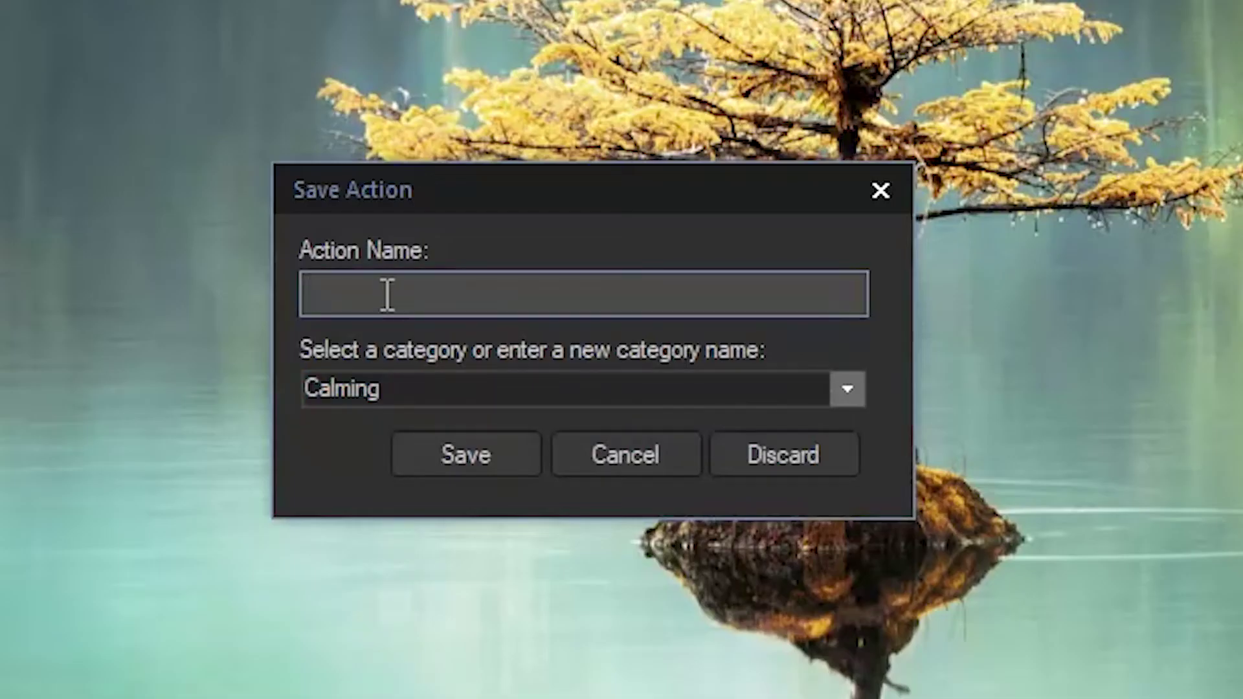
text(Tonal)
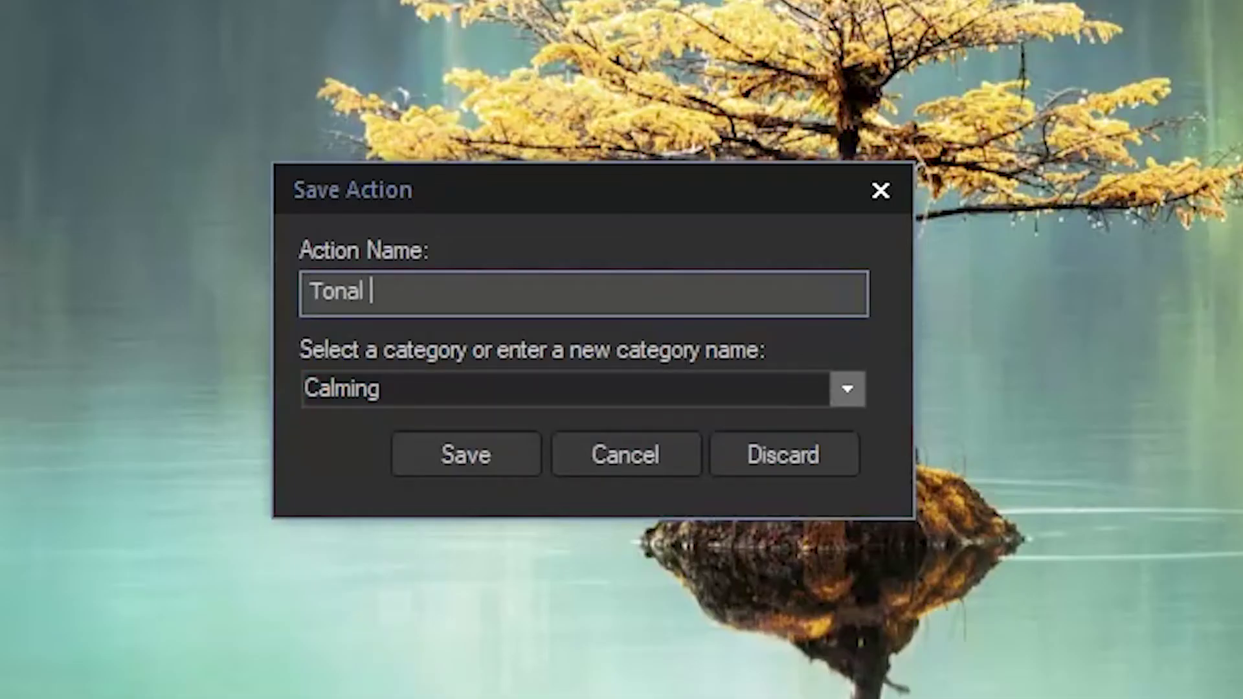
text( Warming)
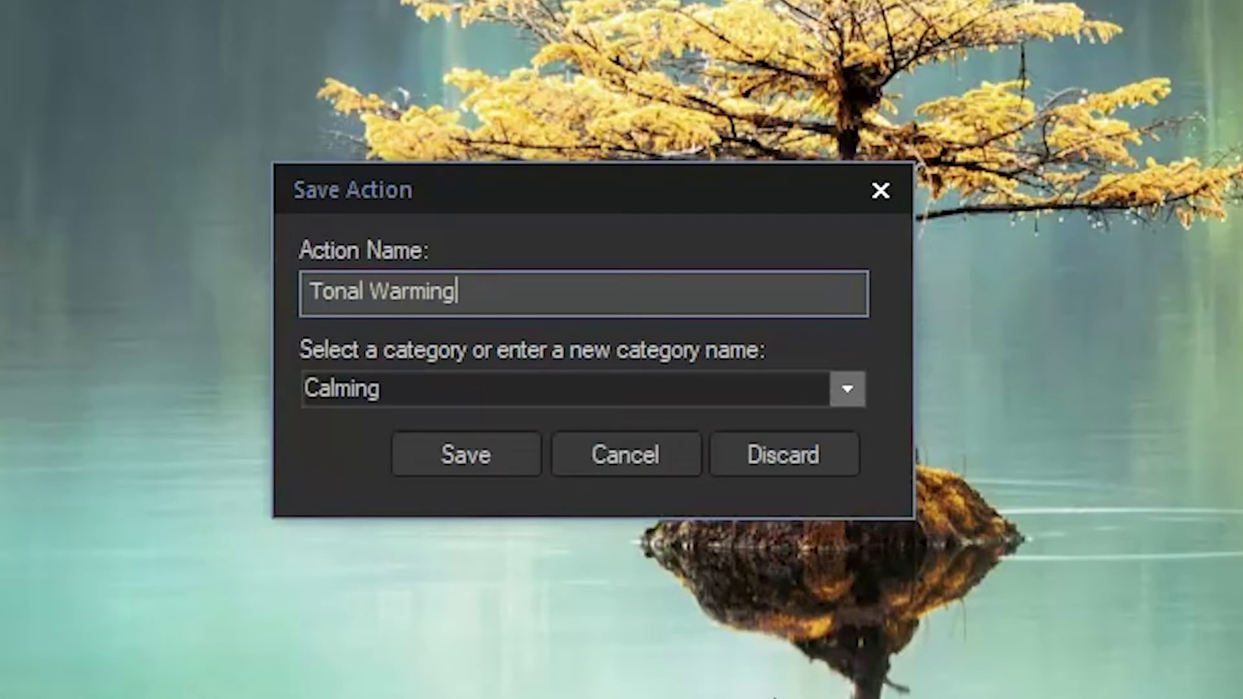
key(Tab)
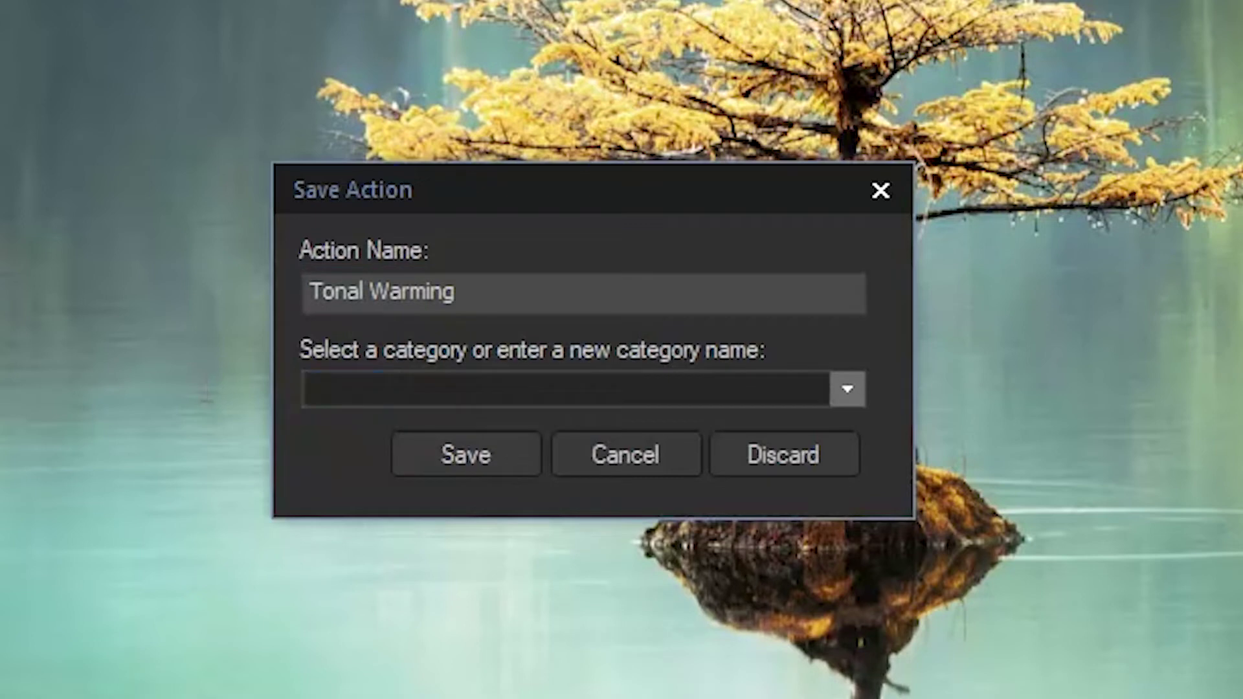
text(Tone Changes)
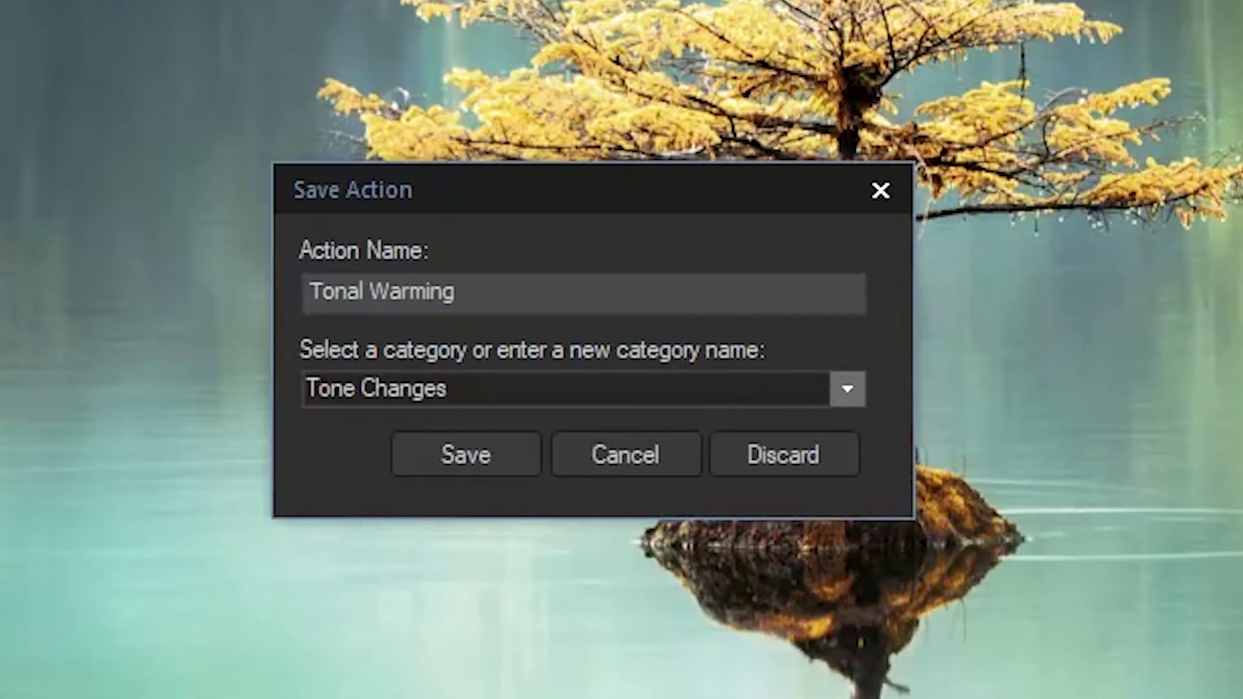
click(444, 449)
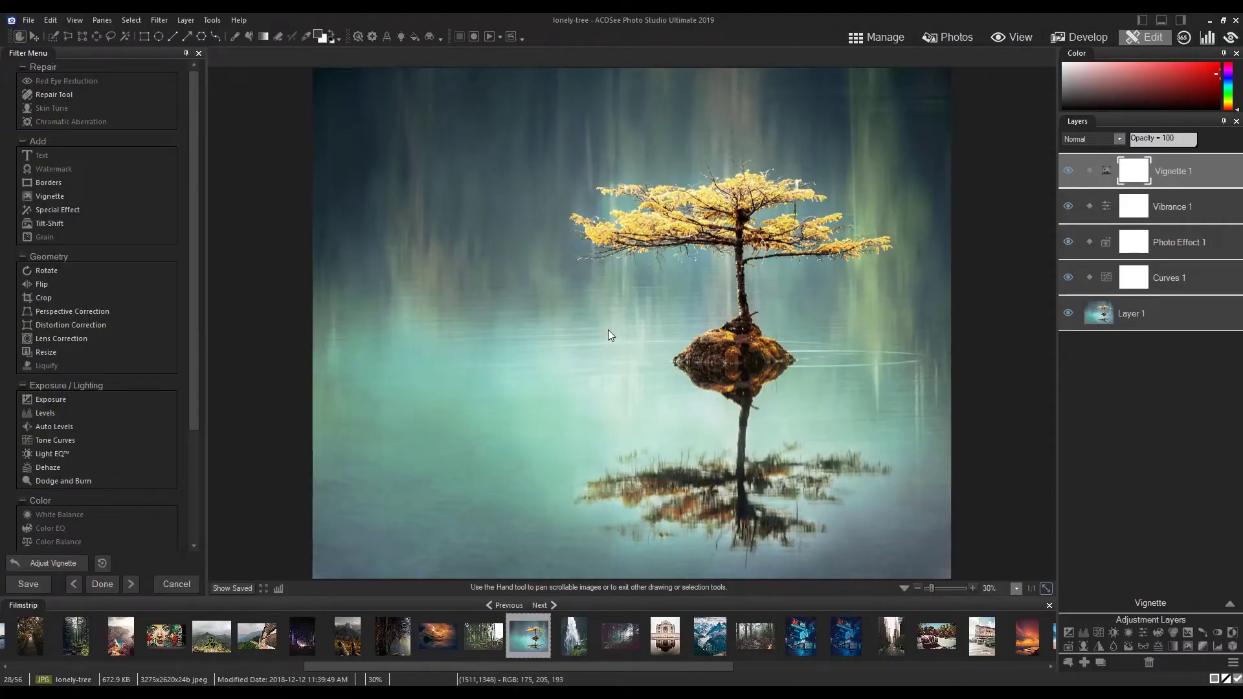
- Discard the lonely-tree edits and add a Clarity adjustment to the skyscraper photo
click(869, 39)
click(620, 366)
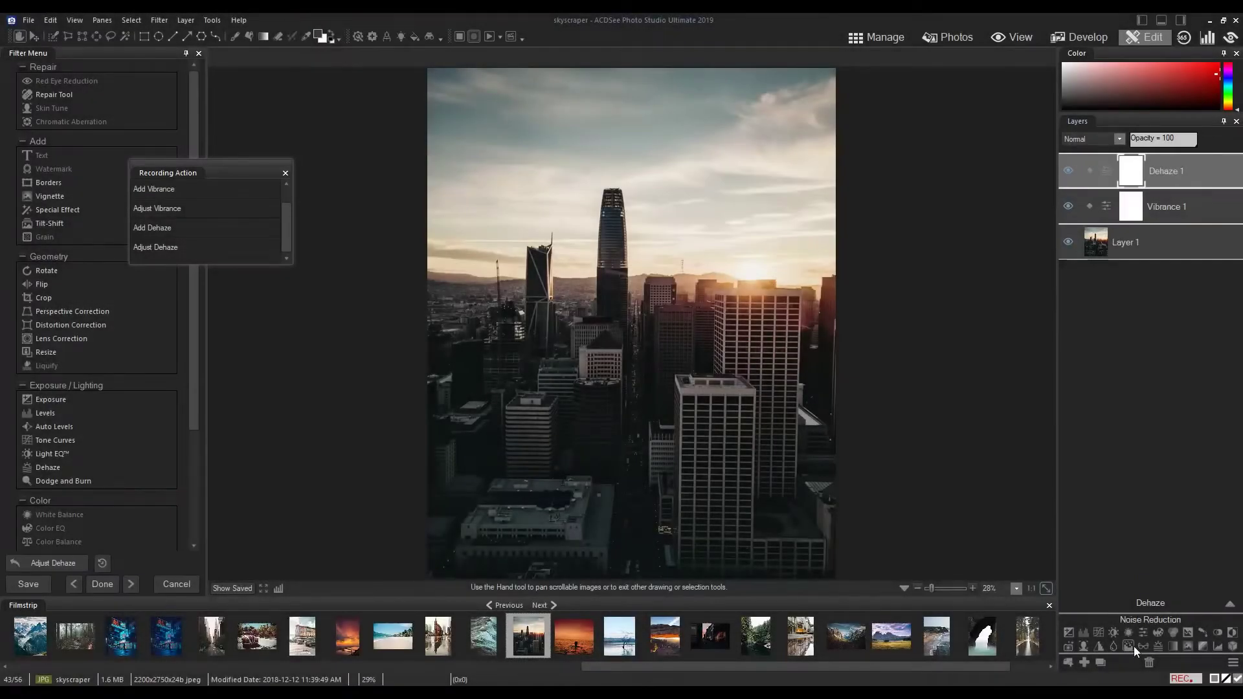
click(1130, 647)
click(1133, 504)
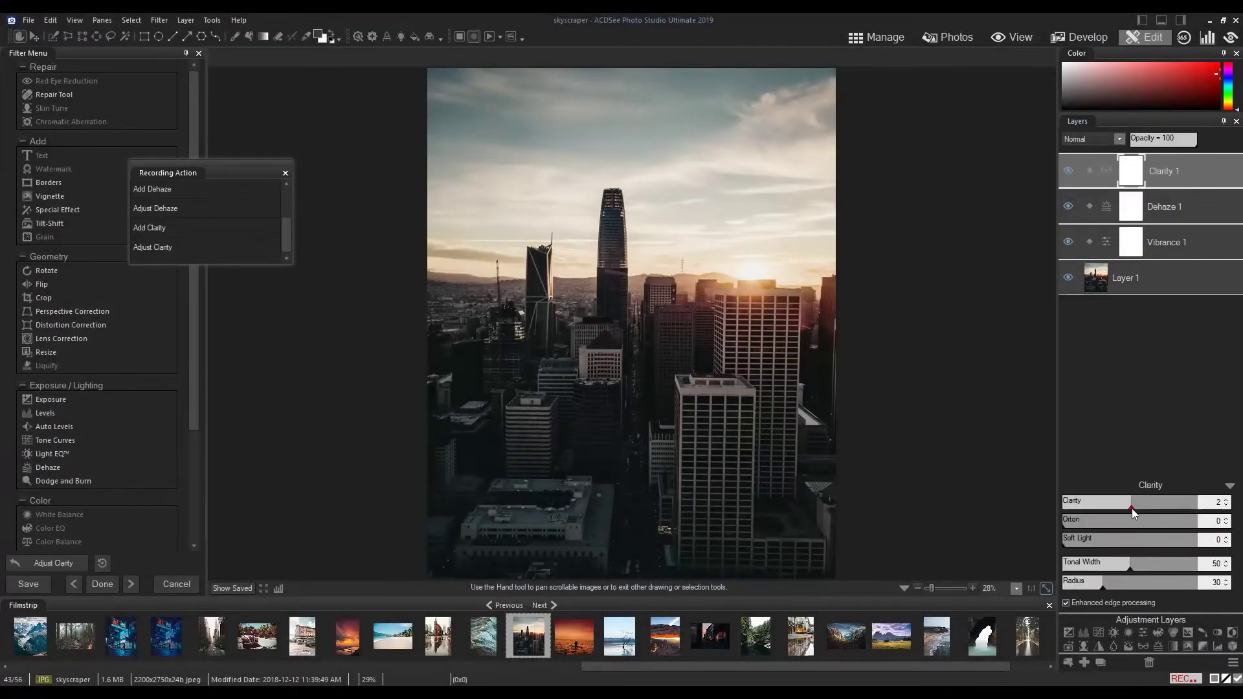
click(1230, 485)
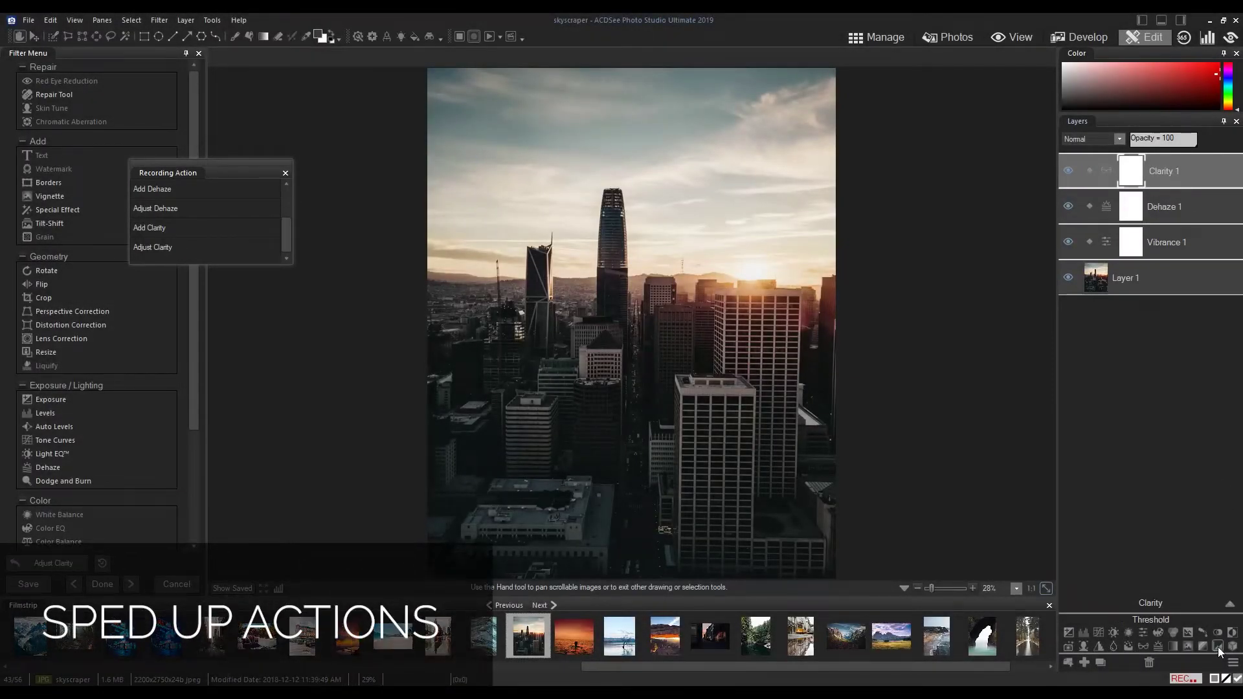
- Add a Threshold layer at value 7 with opacity 10 and Soft light blending
click(1217, 647)
drag(1130, 600, 1071, 599)
click(1137, 139)
click(1119, 139)
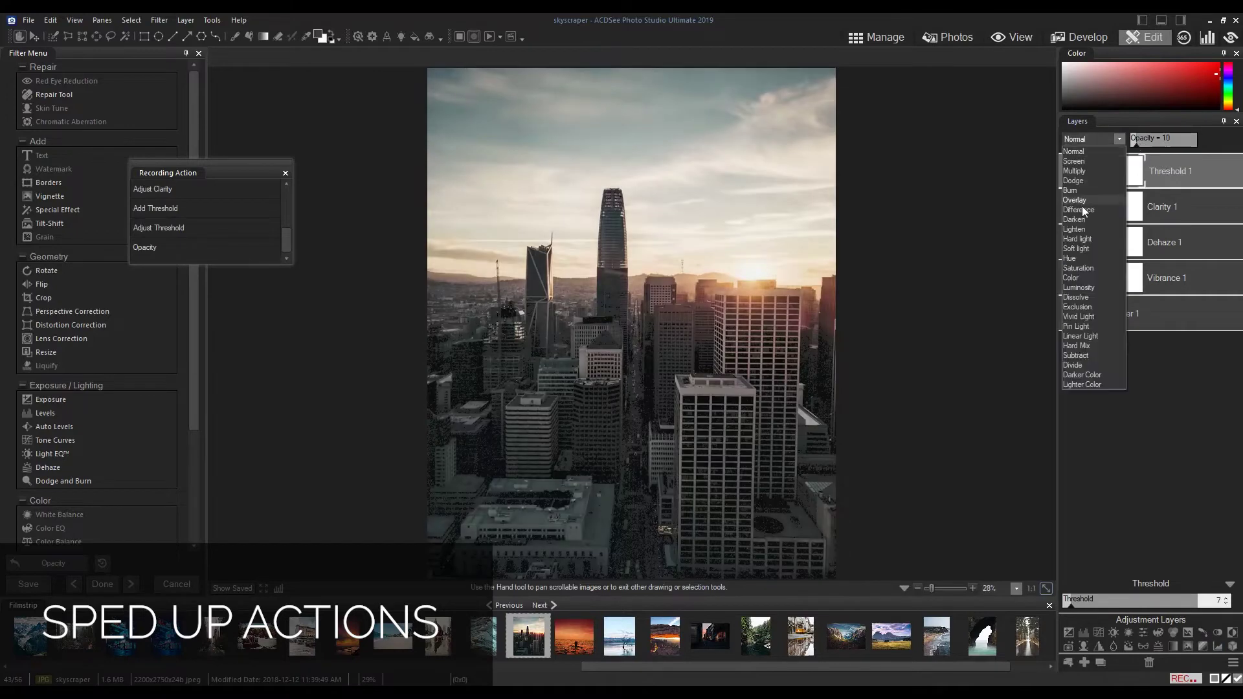
click(1076, 249)
- Save the skyscraper edits as the 'Dynamic City' action under Tone Changes
click(286, 172)
text(Dynamic City)
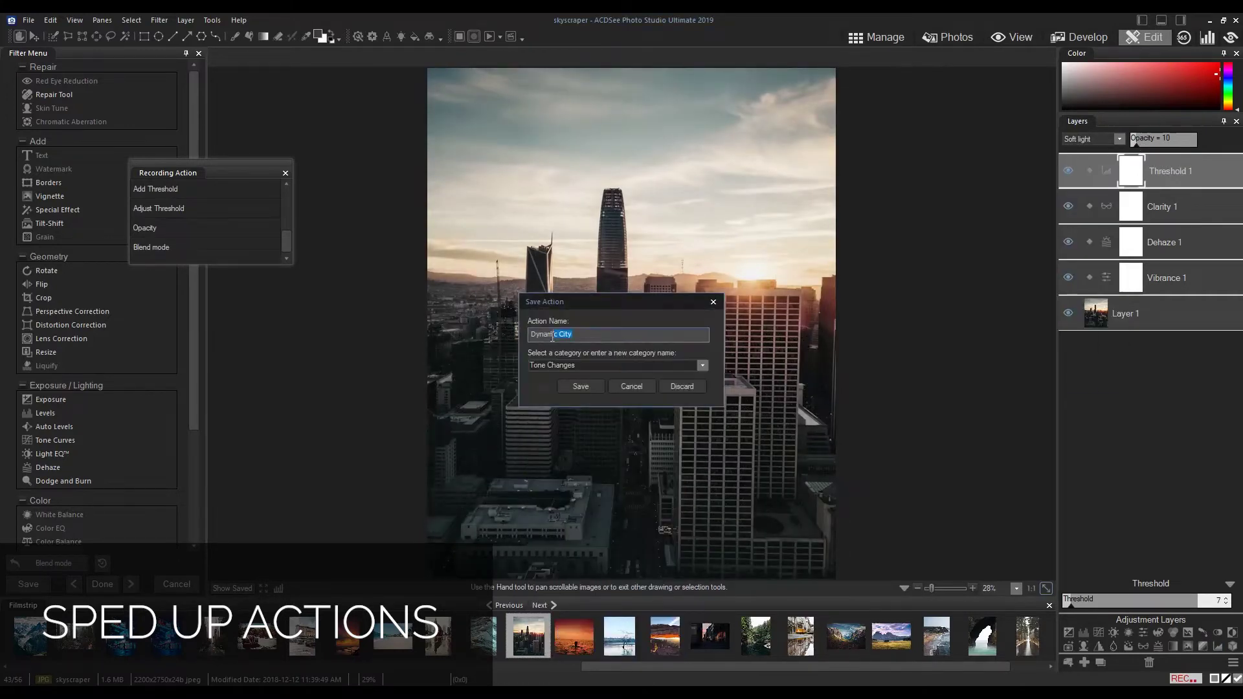
click(580, 387)
- Add Vibrance and Clarity adjustment layers to the beach photo
click(877, 36)
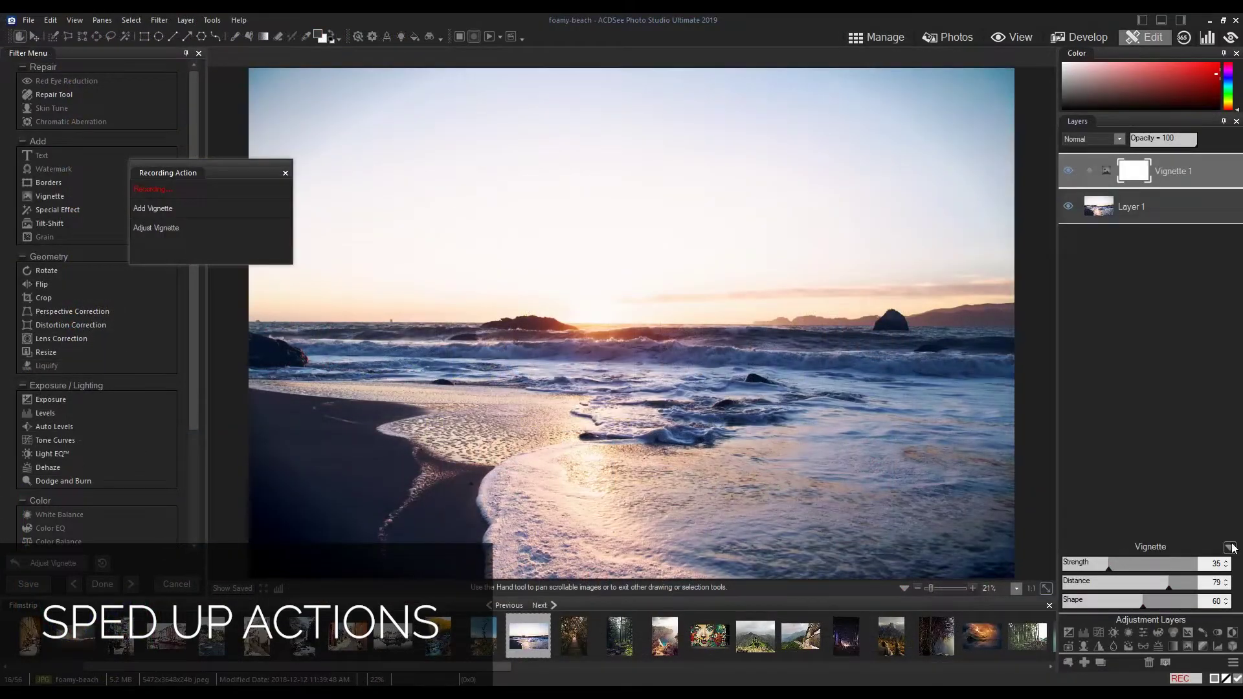
click(1143, 633)
click(1143, 646)
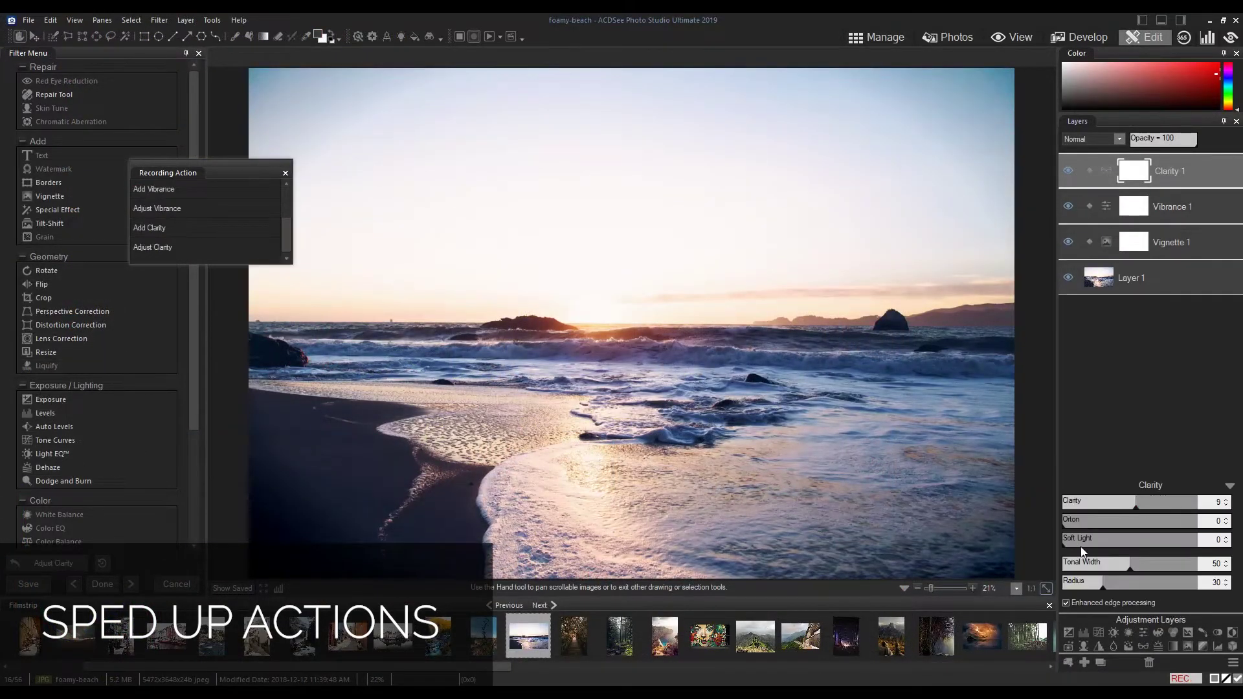
click(1128, 279)
scroll(91, 361, down, 3)
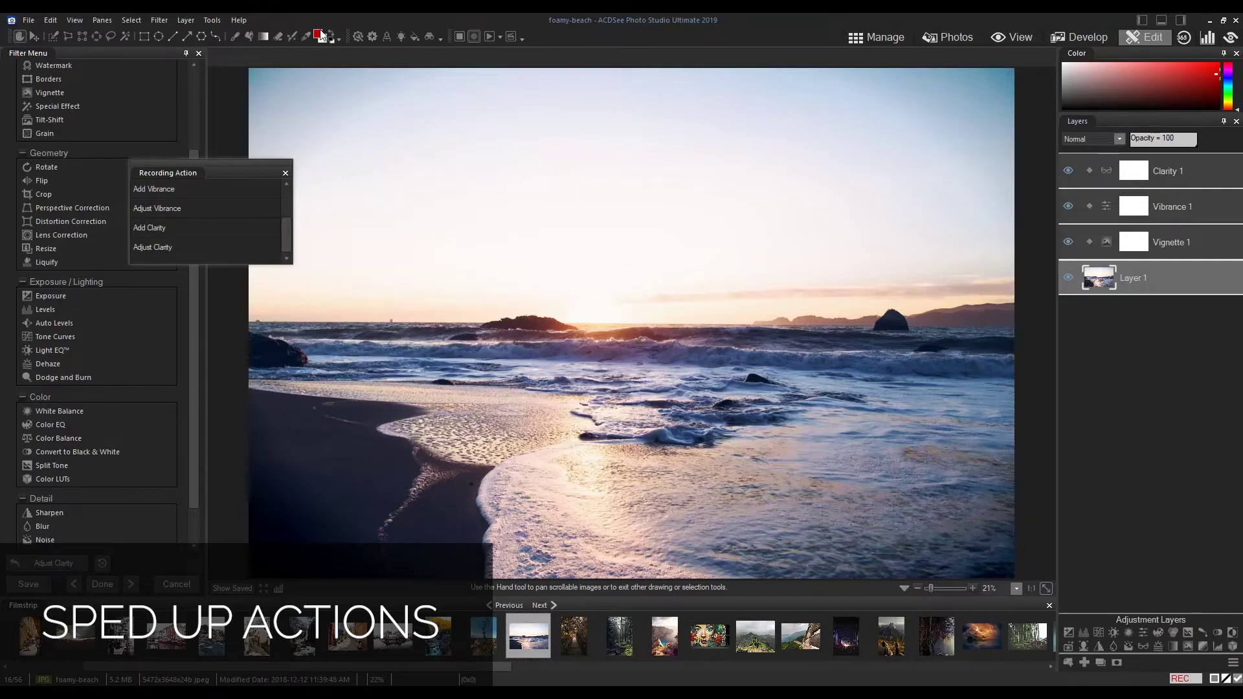
- Draw pink and red gradients across the beach photo, with Dodge blending
click(1100, 661)
drag(644, 311, 661, 541)
scroll(356, 57, down, 3)
drag(627, 269, 624, 458)
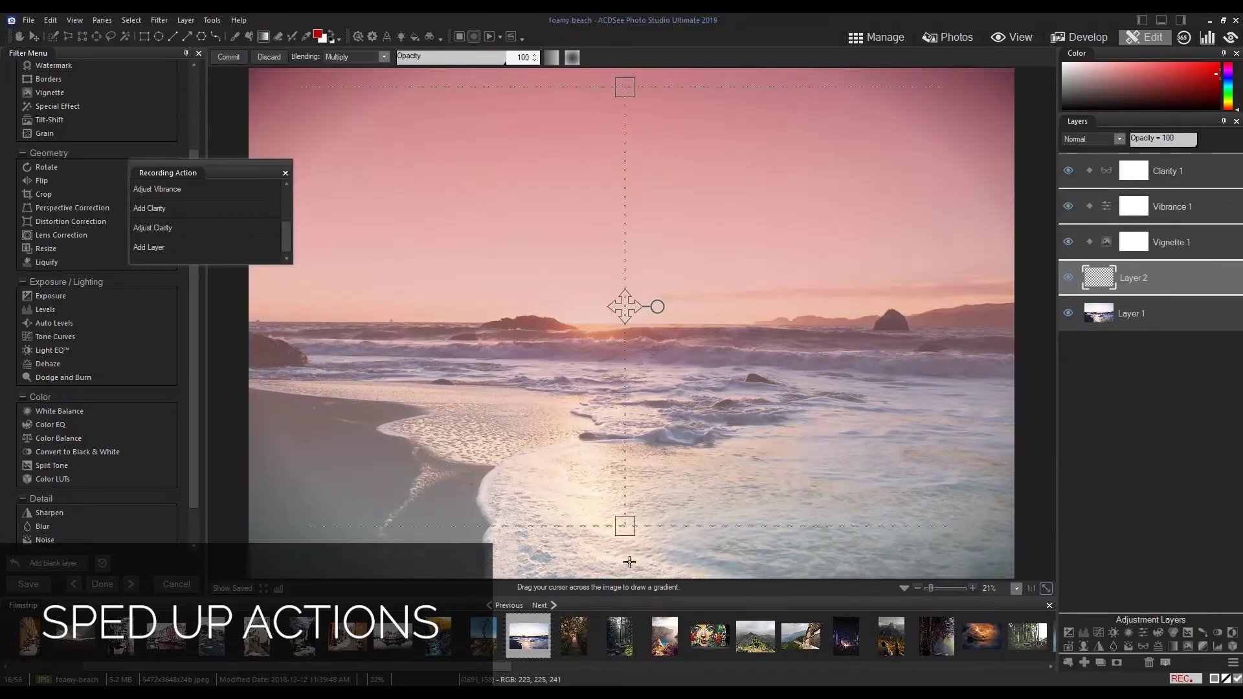
scroll(356, 57, up, 1)
drag(457, 166, 615, 328)
- Set the gradient colour, apply Multiply blending, and save the beach action
click(551, 57)
click(705, 241)
click(1119, 138)
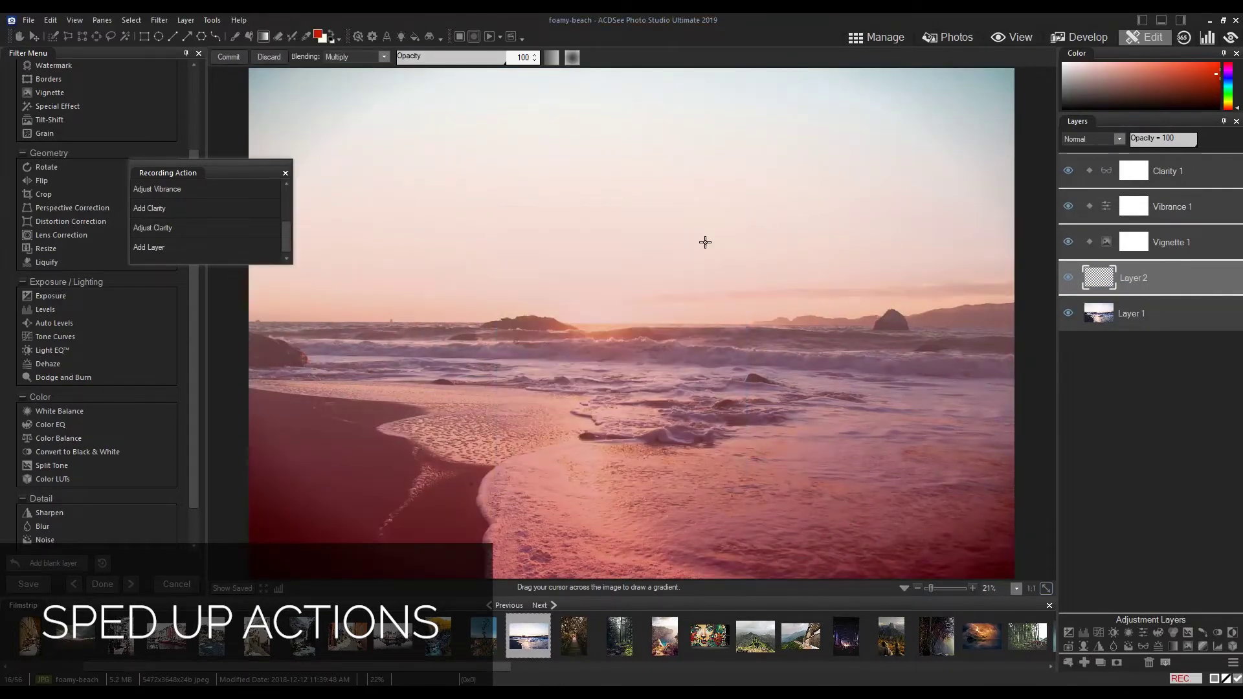
click(1076, 172)
click(460, 37)
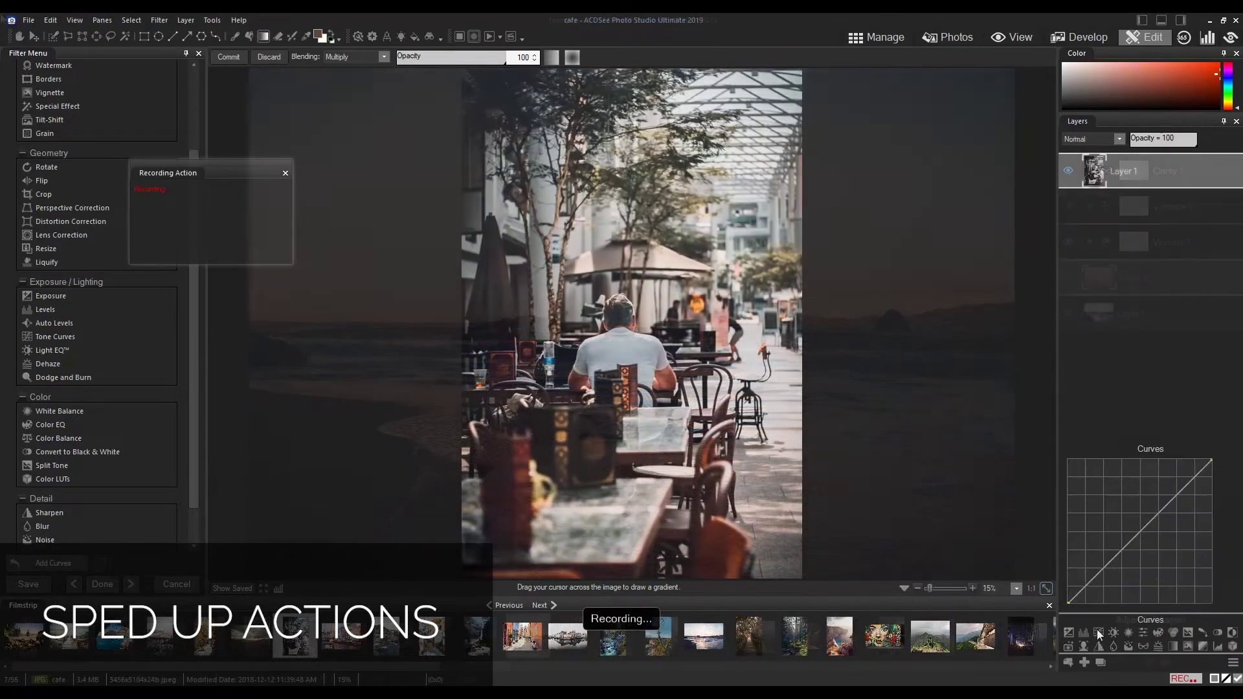
- Edit the cafe photo: Curves, photo effect opacity 29, Vibrance 9, Vignette strength 8
click(1097, 632)
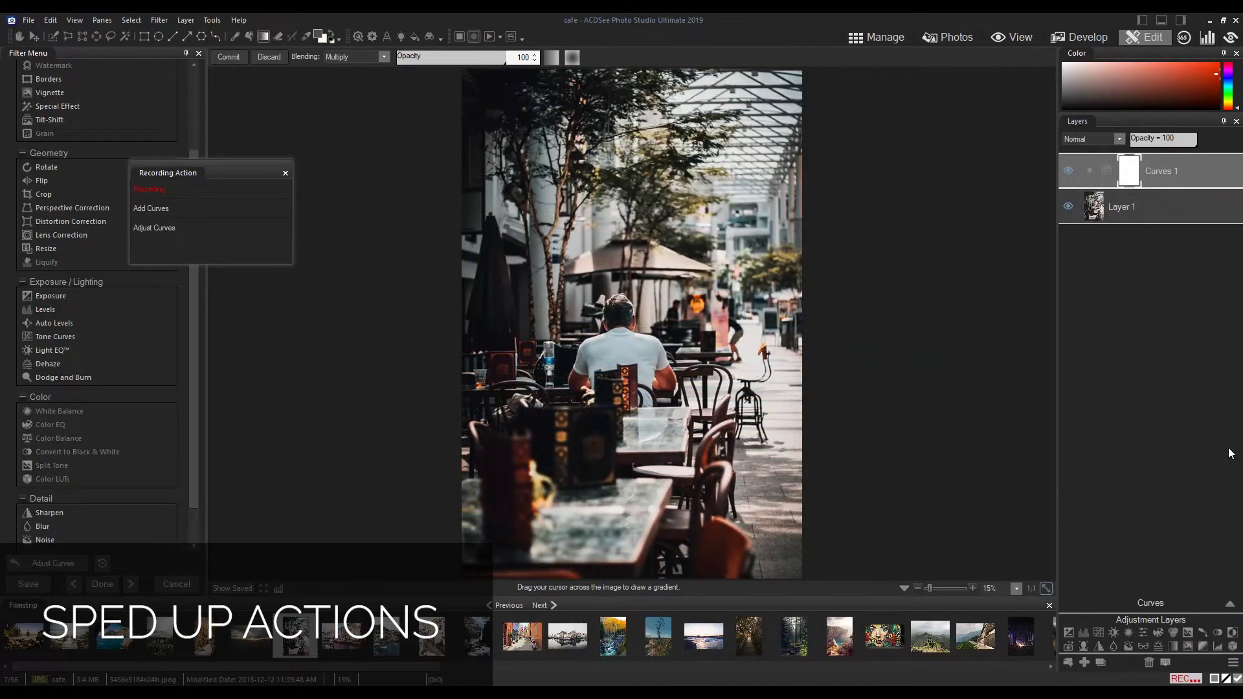
click(1152, 141)
click(1142, 633)
drag(1129, 545, 1075, 567)
click(1158, 646)
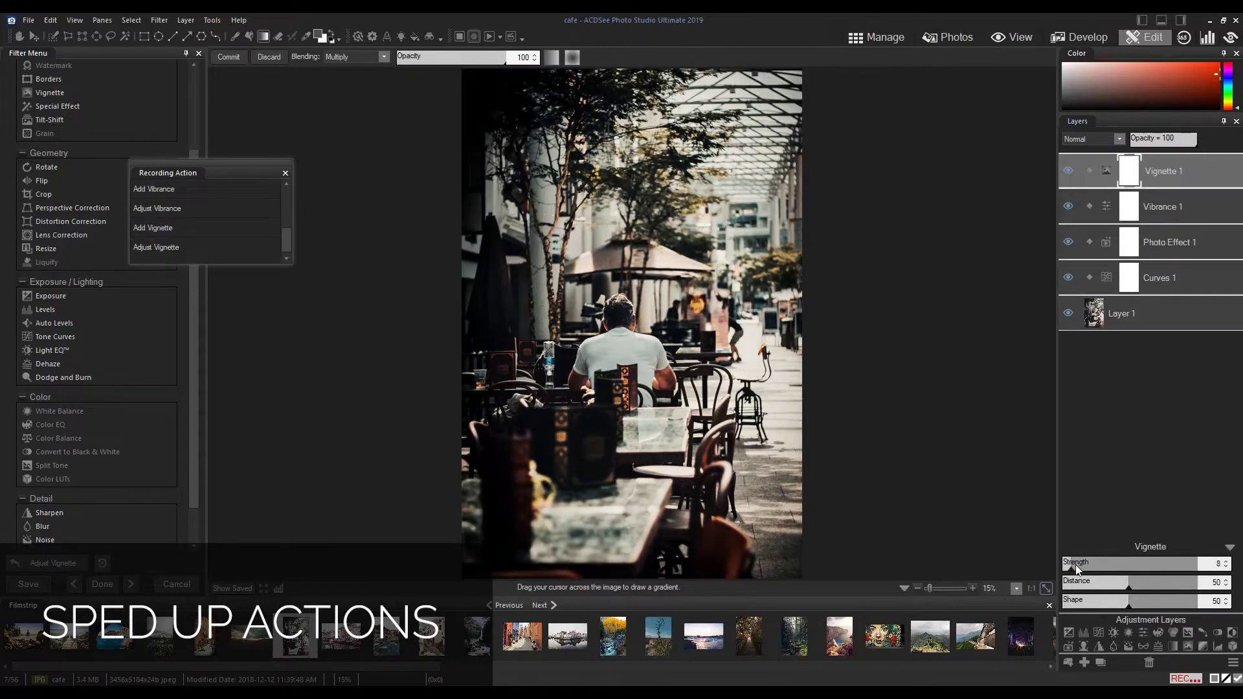
click(1230, 547)
- Save the cafe edits as 'Vintage Cafe', then return to Manage discarding unsaved edits
click(1186, 678)
text(Vintage Cafe)
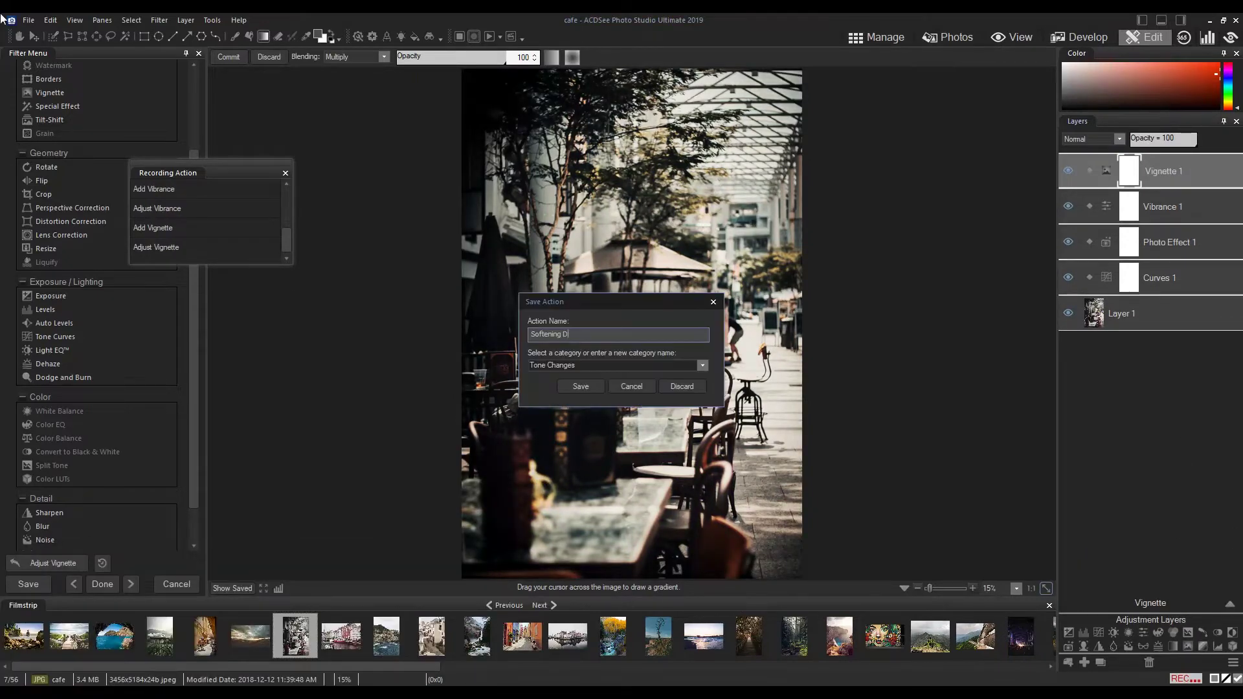
key(Return)
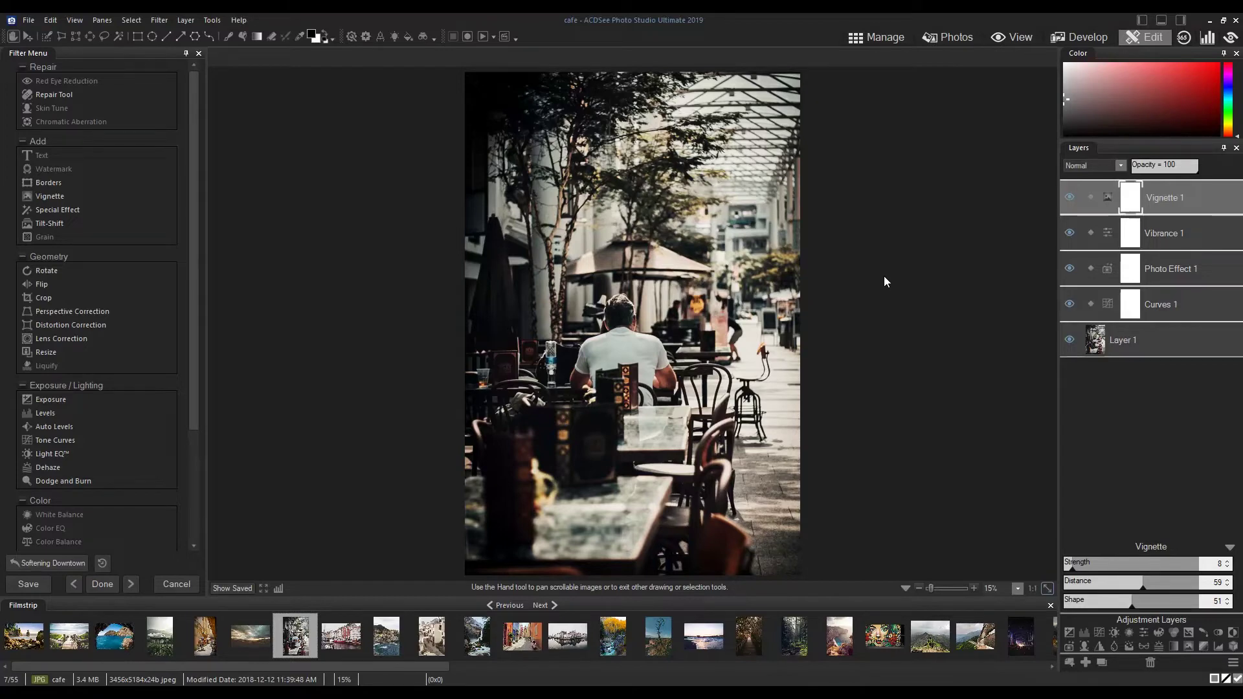
click(873, 37)
click(620, 366)
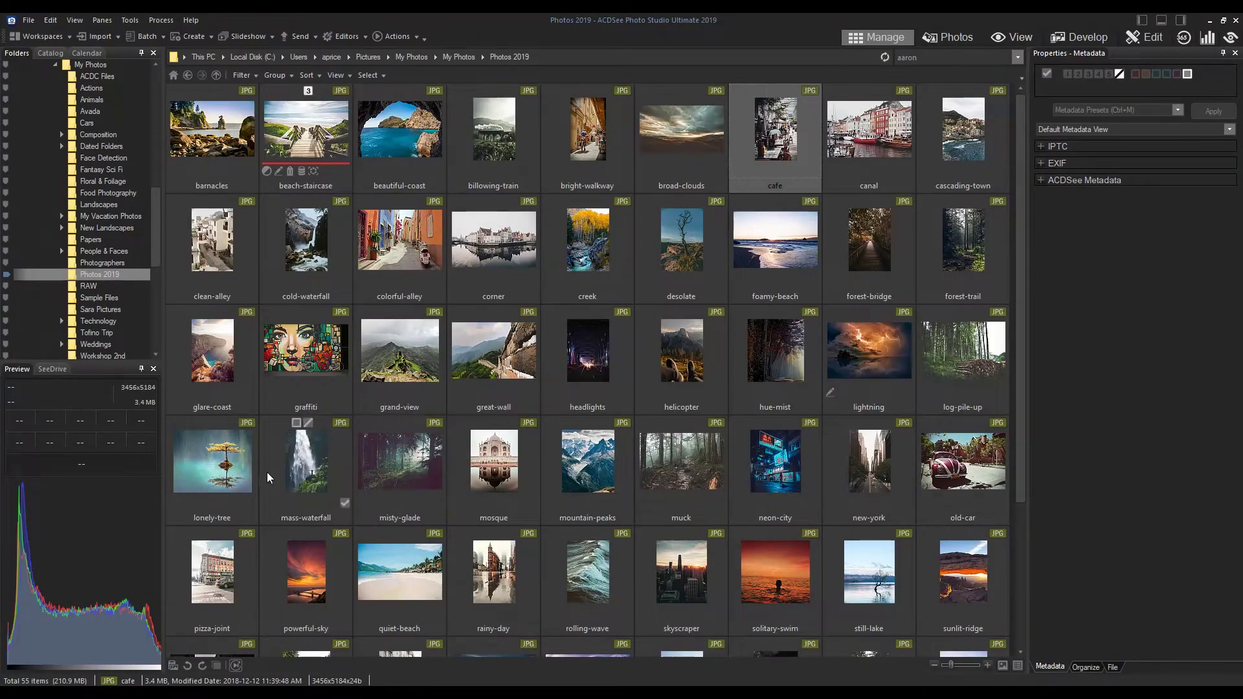
- Select the six photos from lonely-tree to muck and show the Tone Changes actions
click(218, 475)
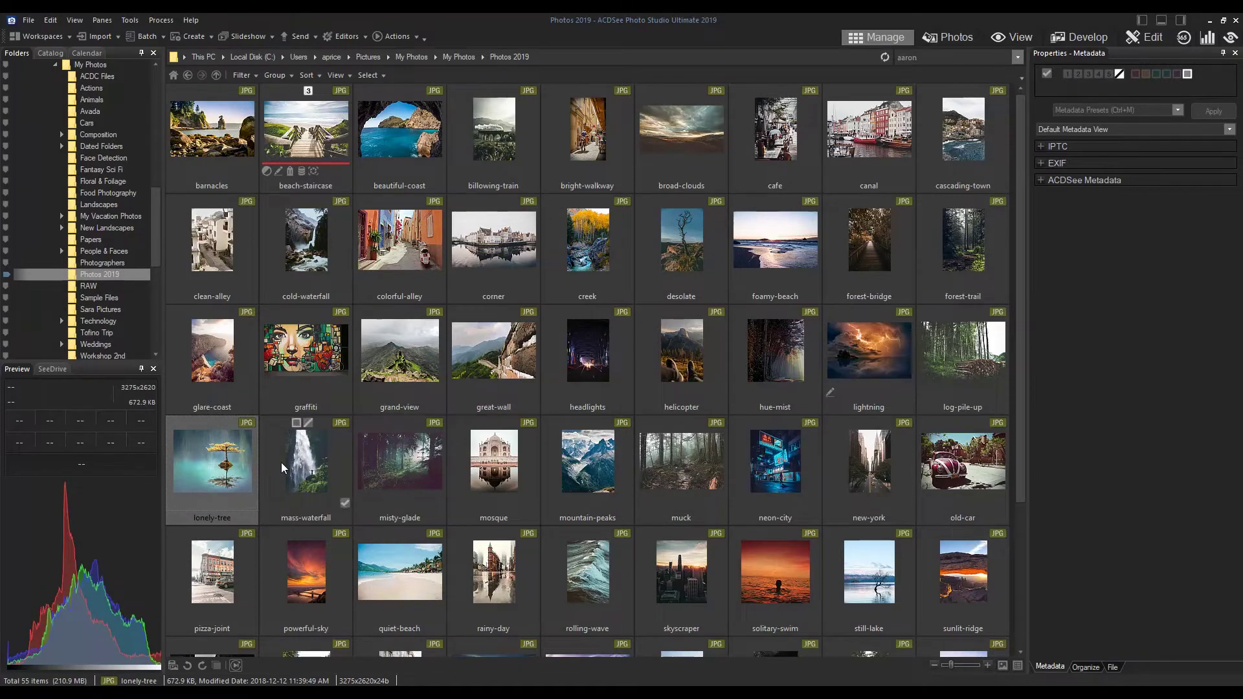
shift+click(689, 470)
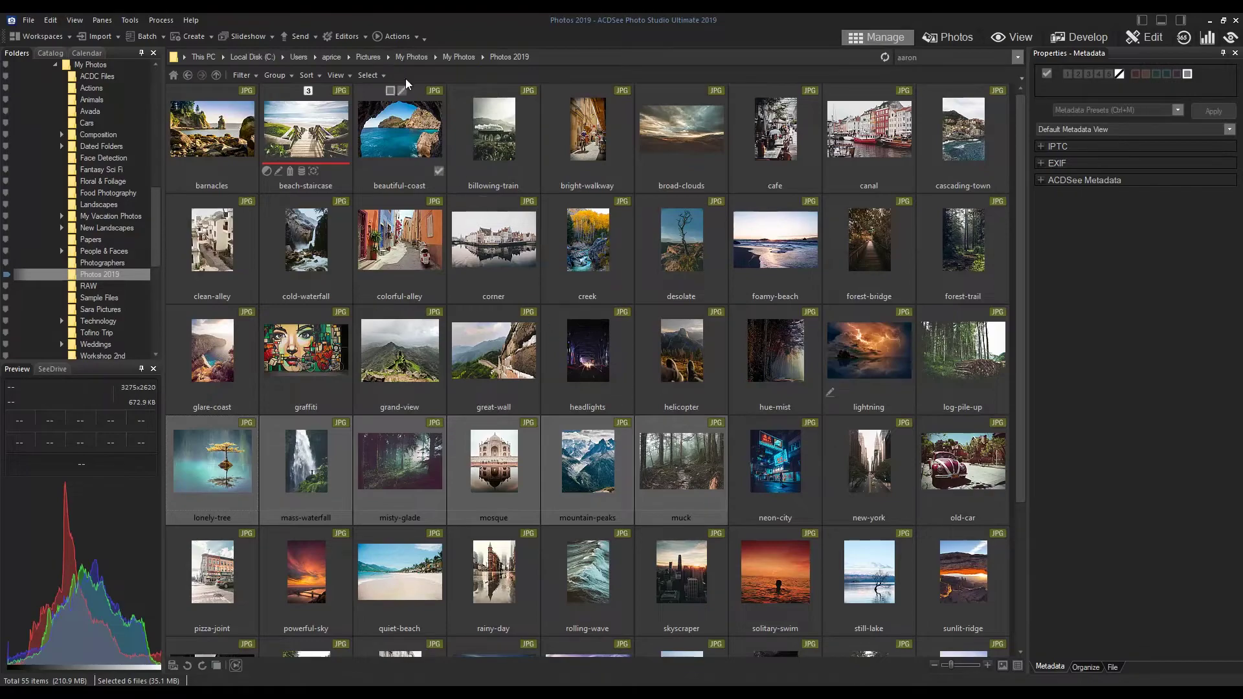
click(397, 37)
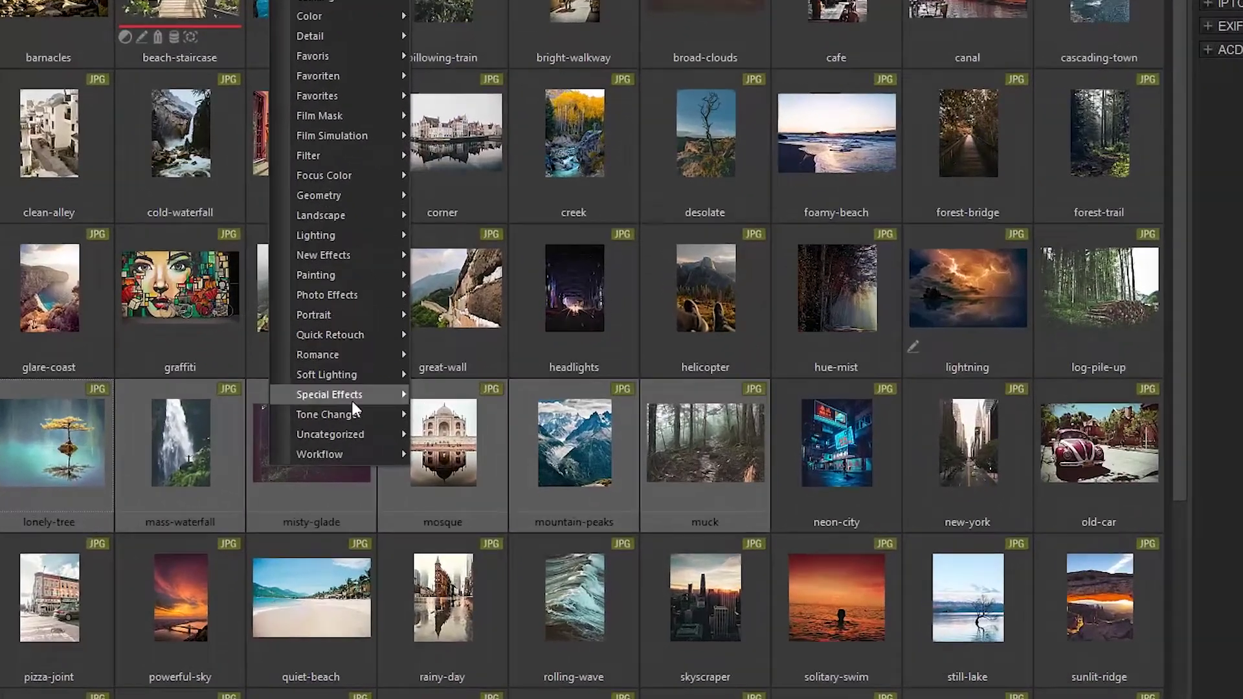
mouse_move(424, 441)
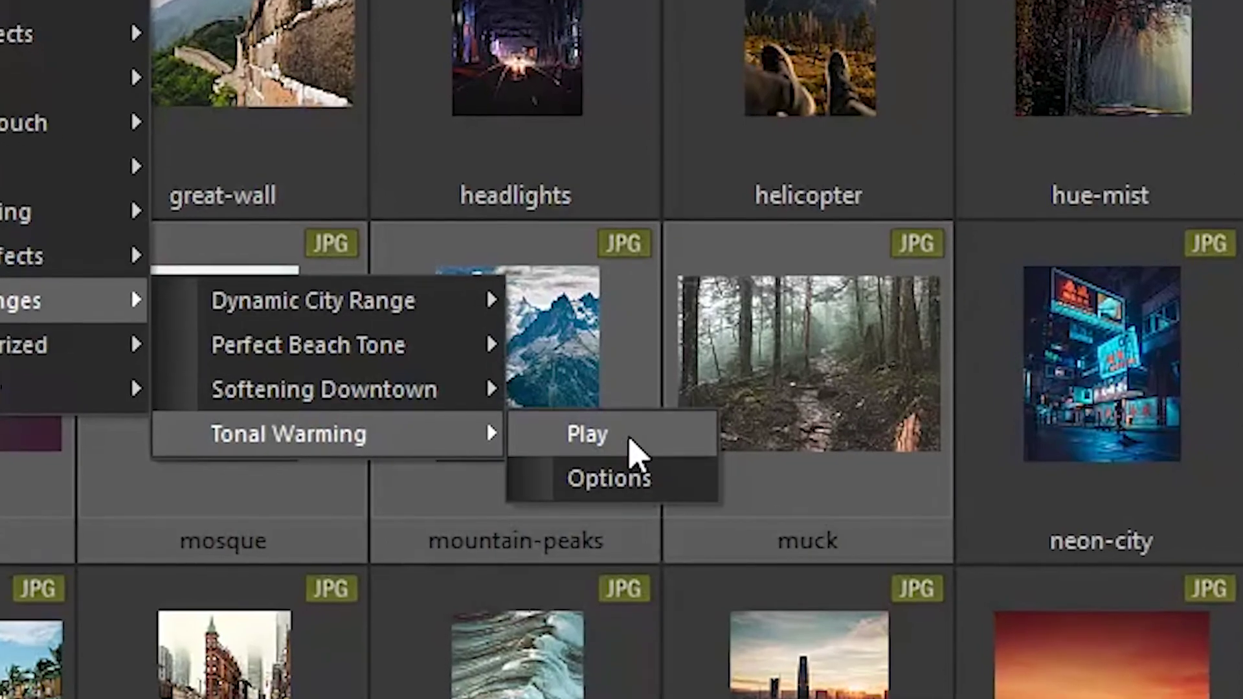
- Play Tonal Warming from the Tone Changes submenu on the six selected photos
click(630, 442)
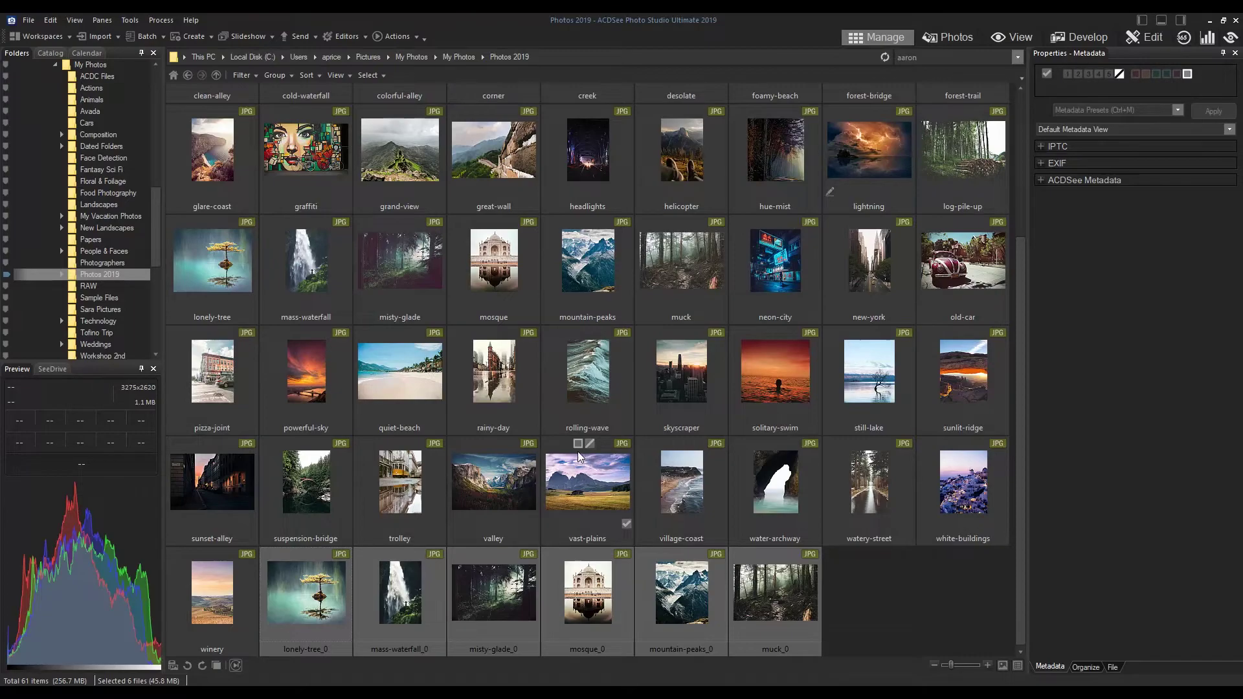
- Play Tonal Warming with 'Rename modified images' kept and JPG - JPEG output format
click(397, 37)
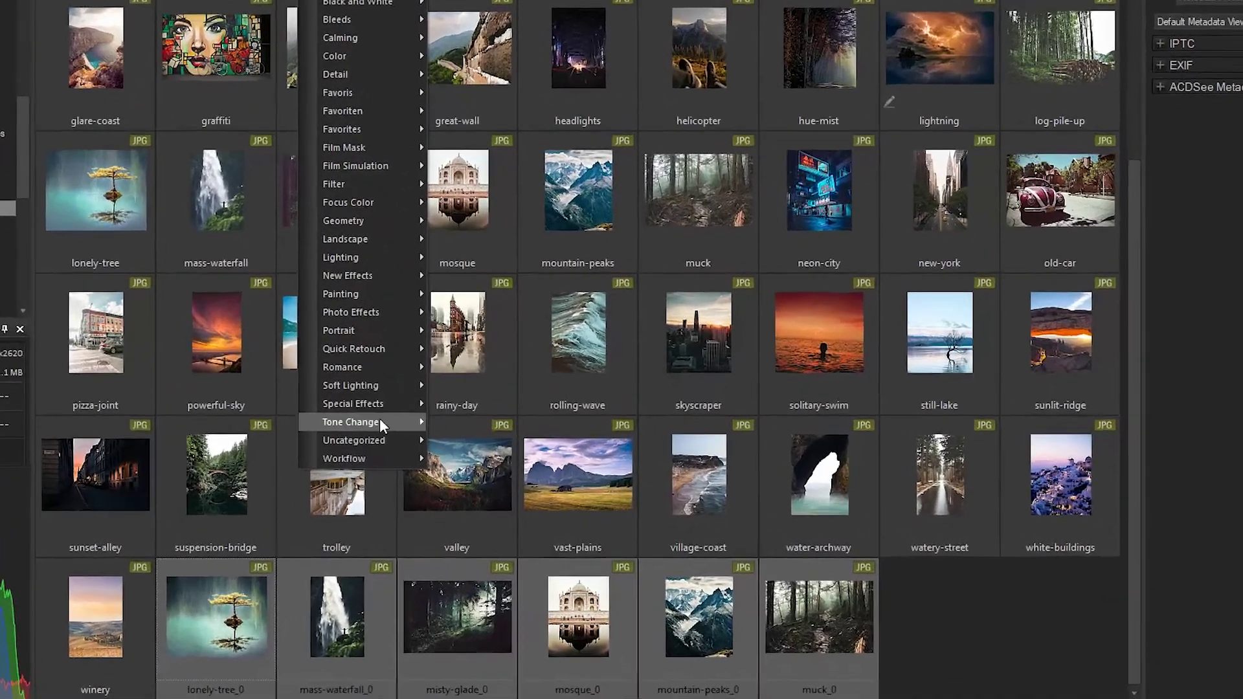
mouse_move(412, 441)
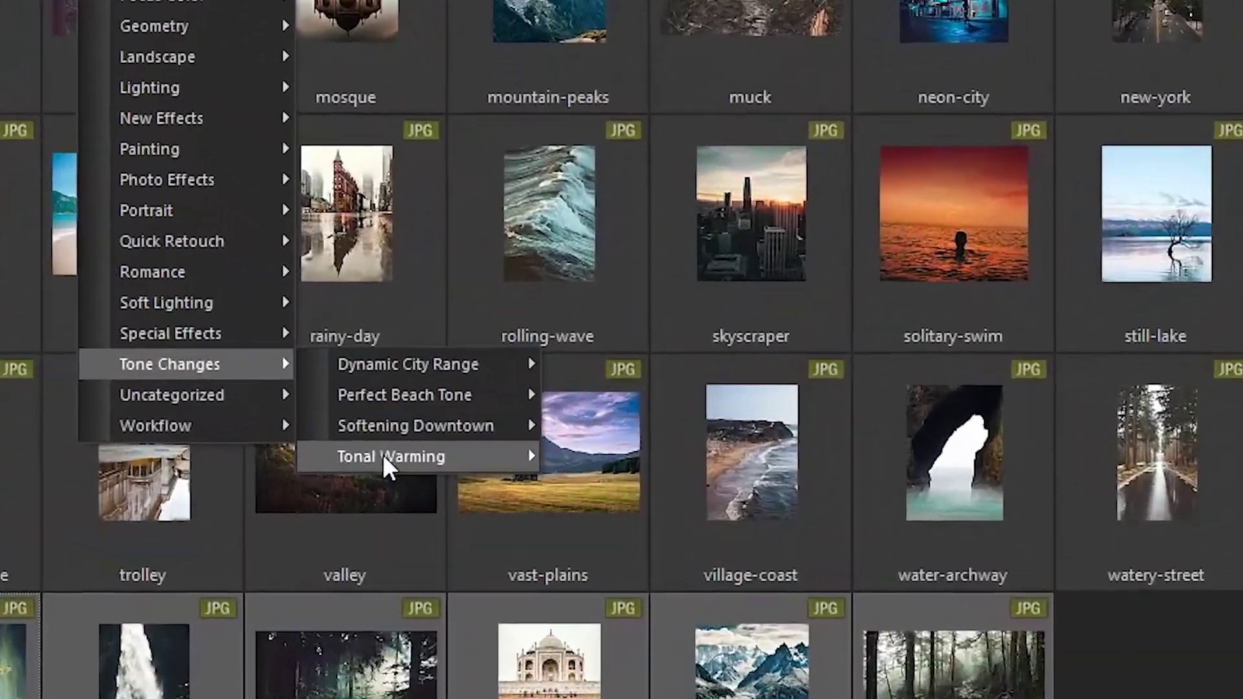
mouse_move(516, 465)
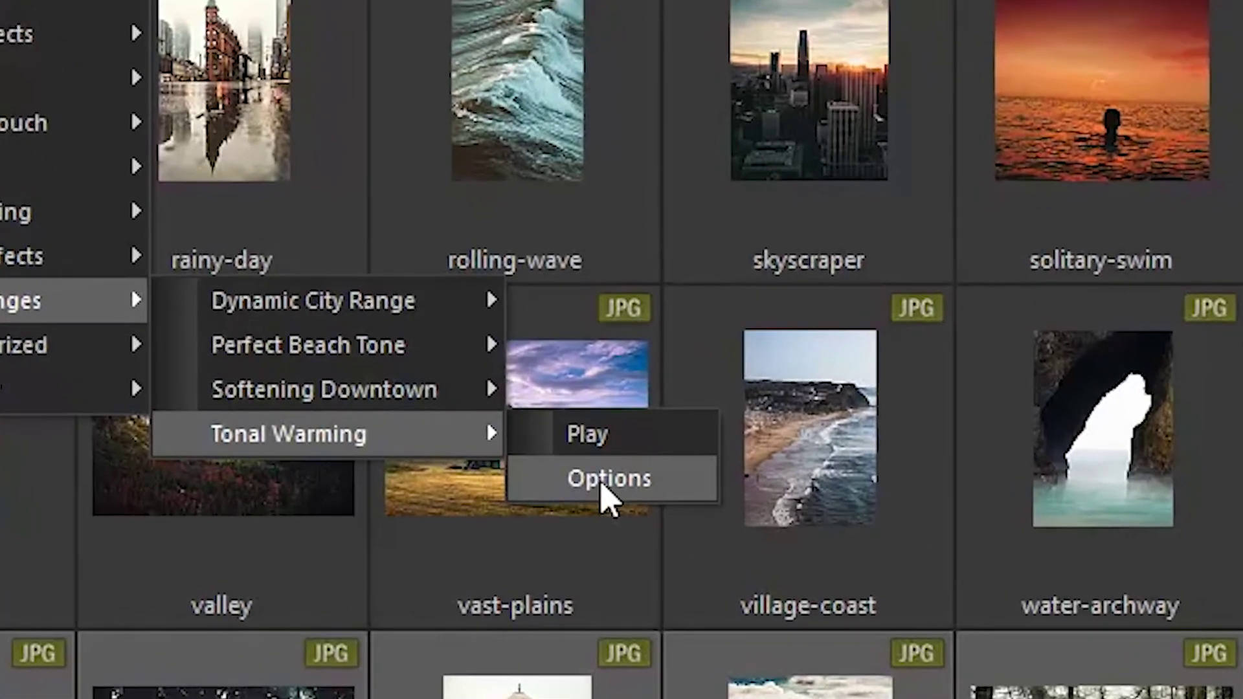
click(603, 483)
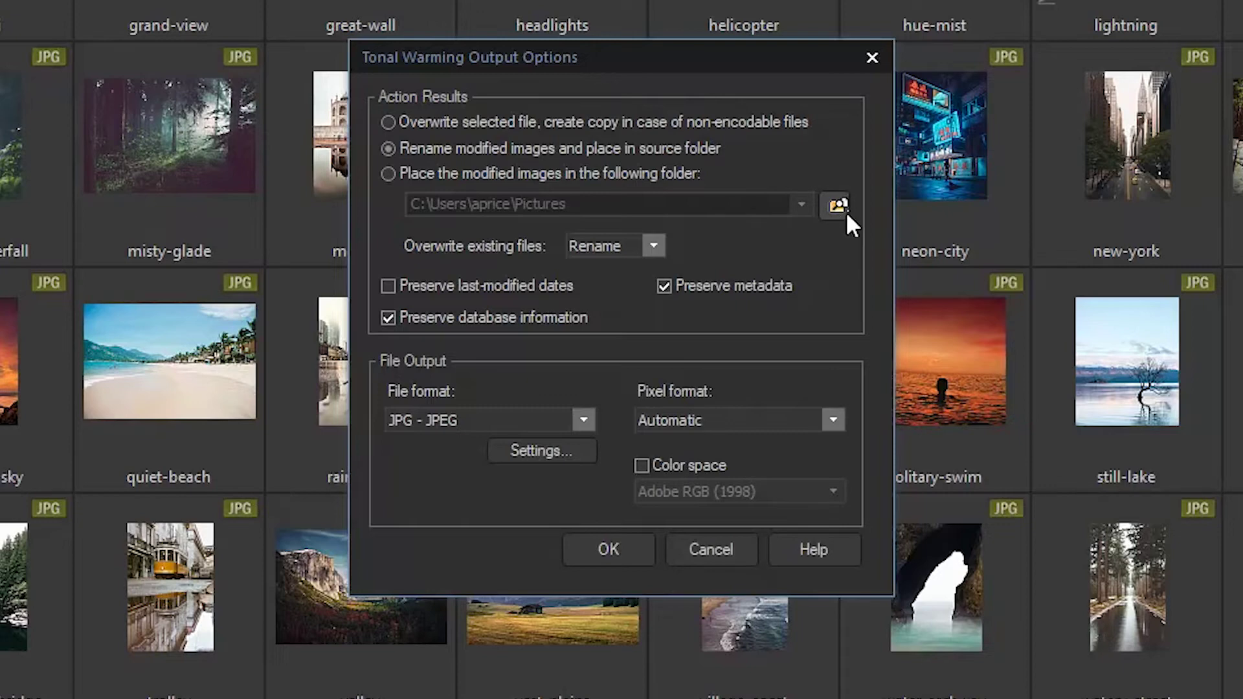
click(586, 416)
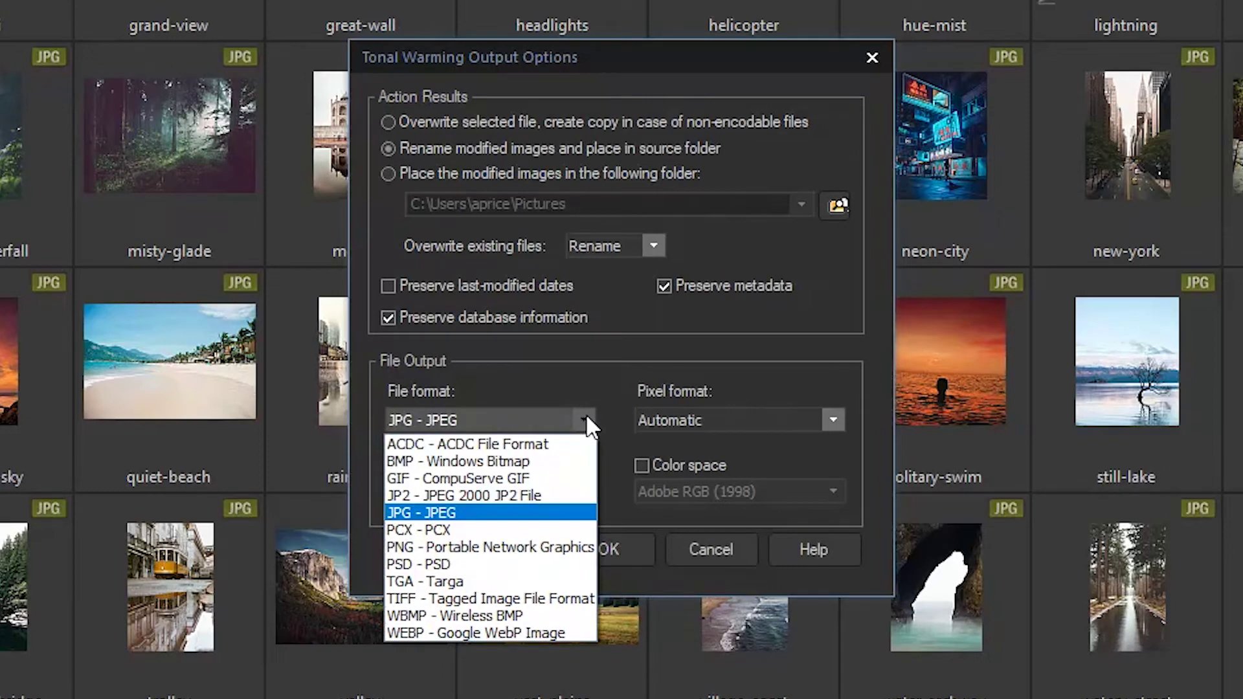
click(587, 416)
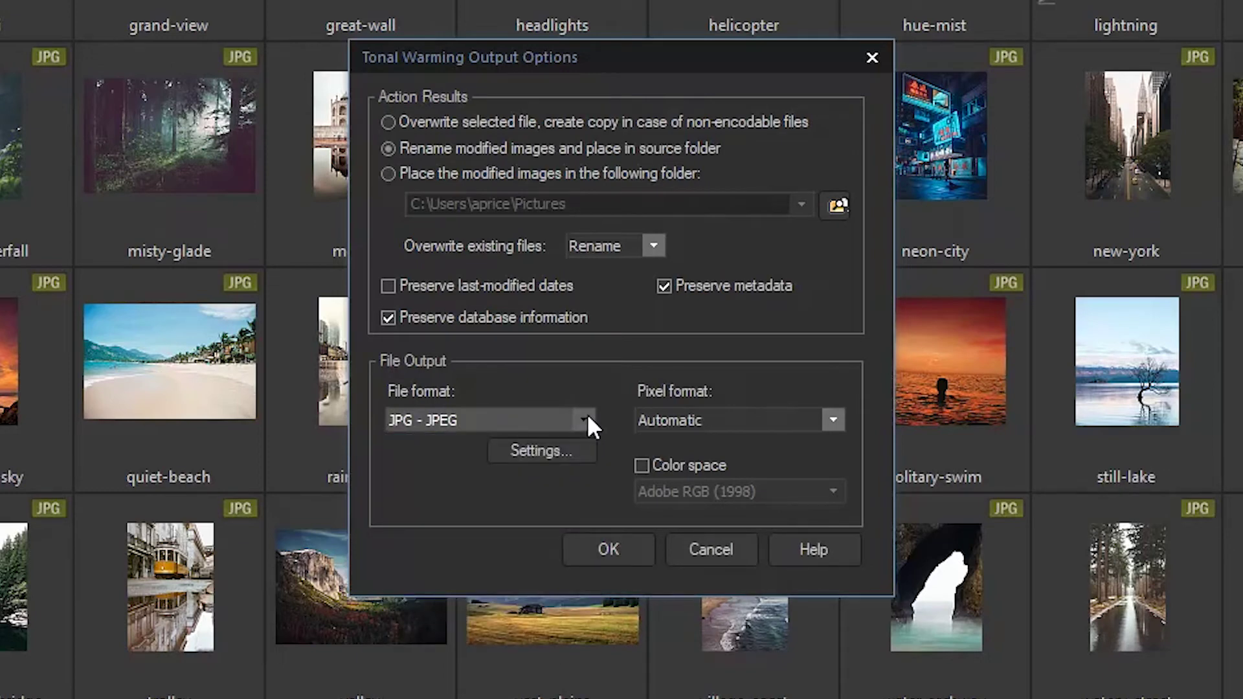
click(613, 544)
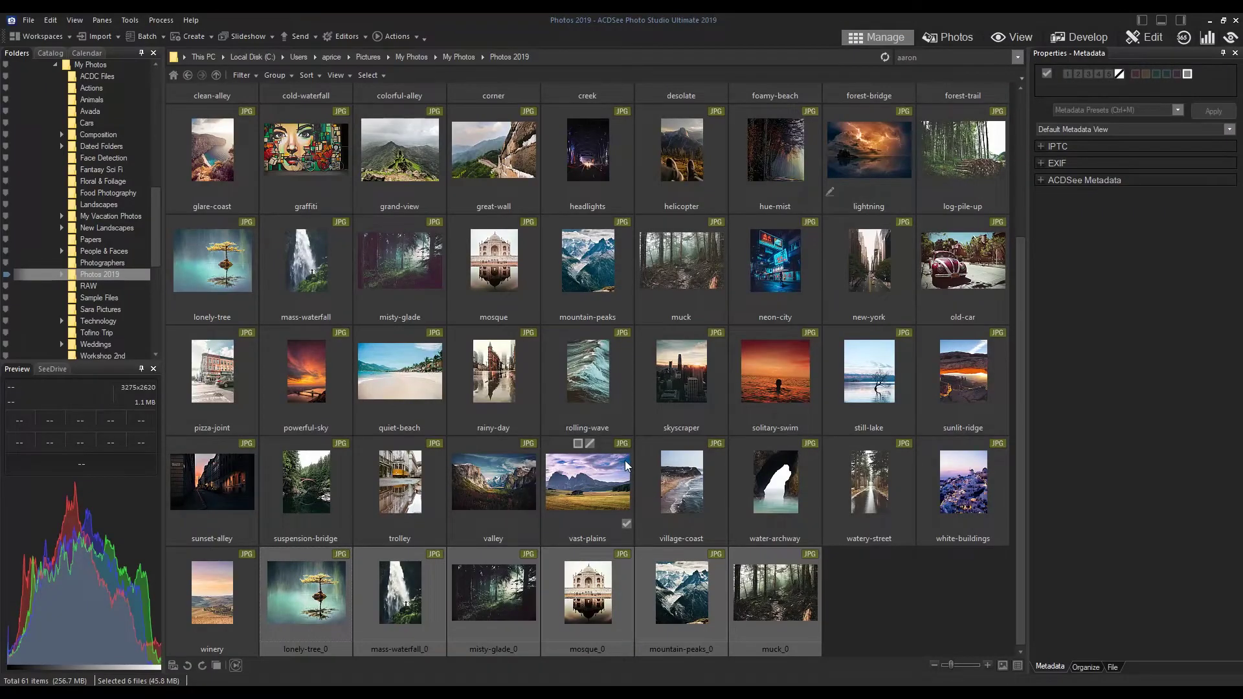
- Add the originals lonely-tree, mass-waterfall, misty-glade, mosque, mountain-peaks and muck to the selection of warmed copies
ctrl+click(214, 266)
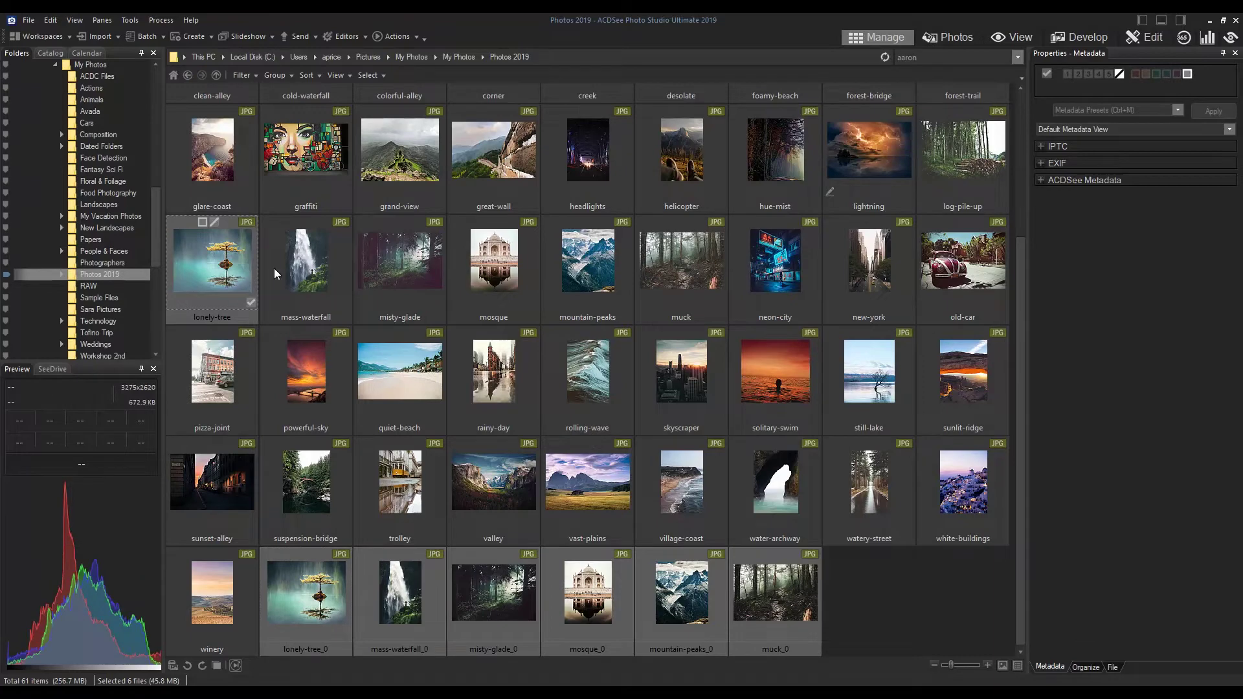
ctrl+click(307, 265)
ctrl+click(400, 266)
ctrl+click(507, 279)
ctrl+click(602, 277)
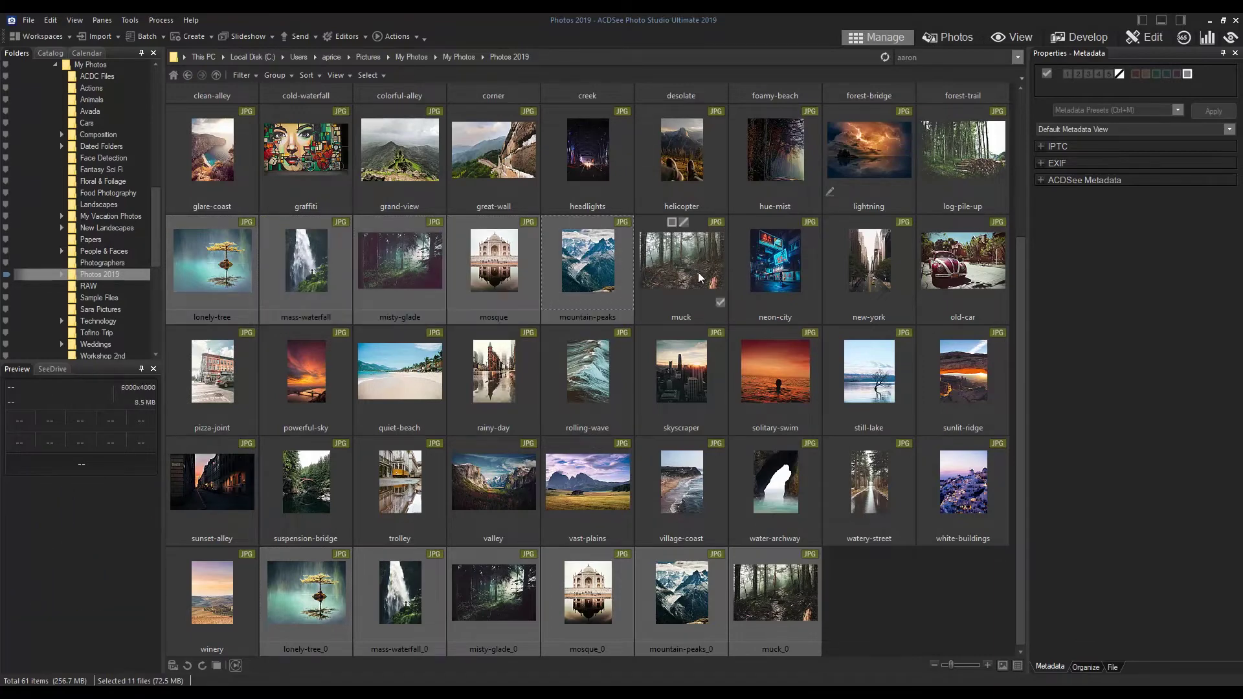
ctrl+click(697, 277)
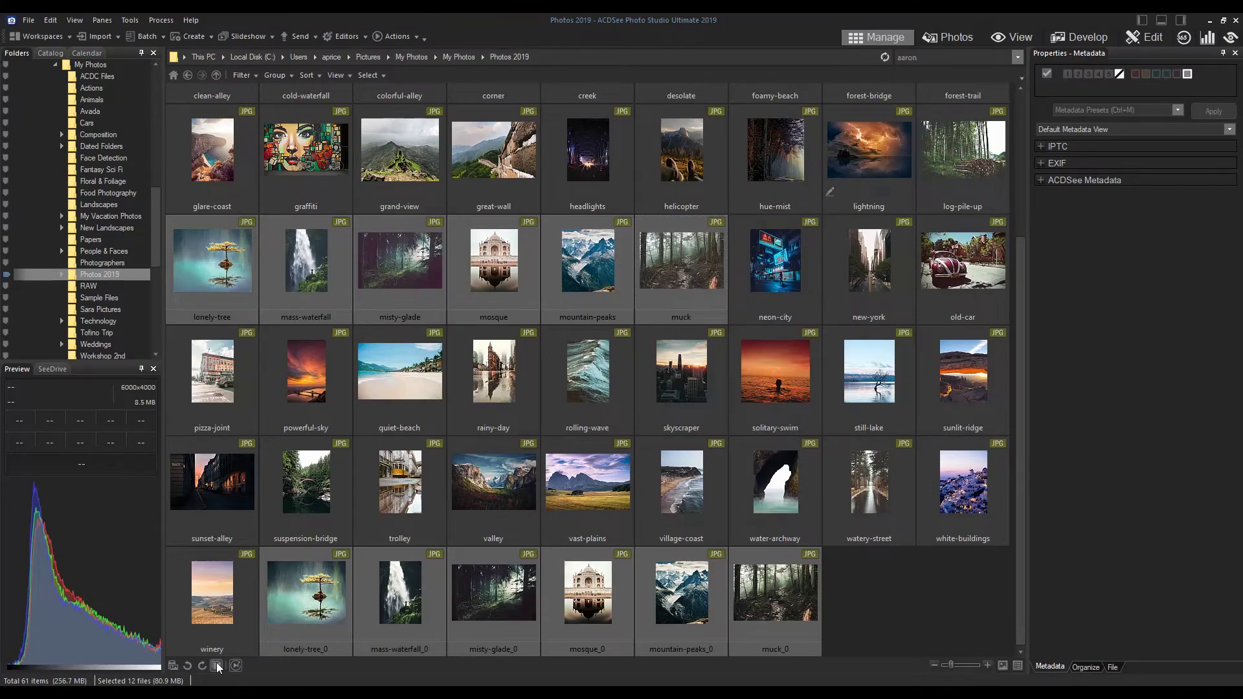
click(609, 440)
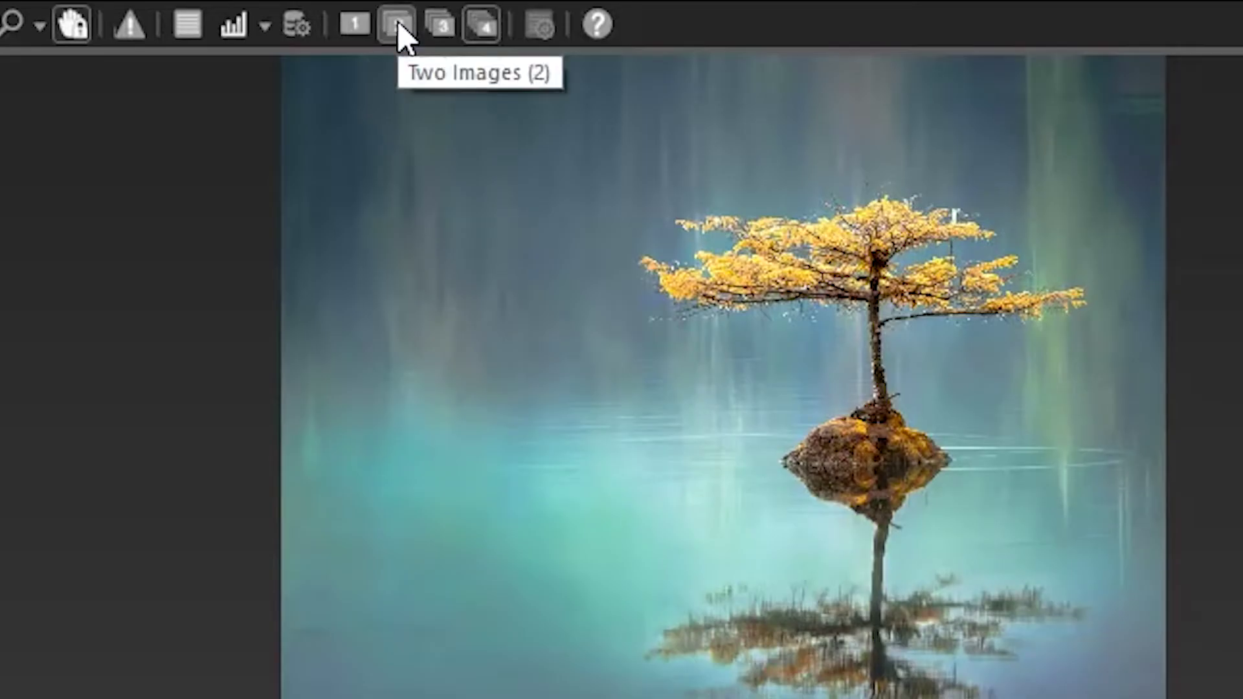
click(198, 23)
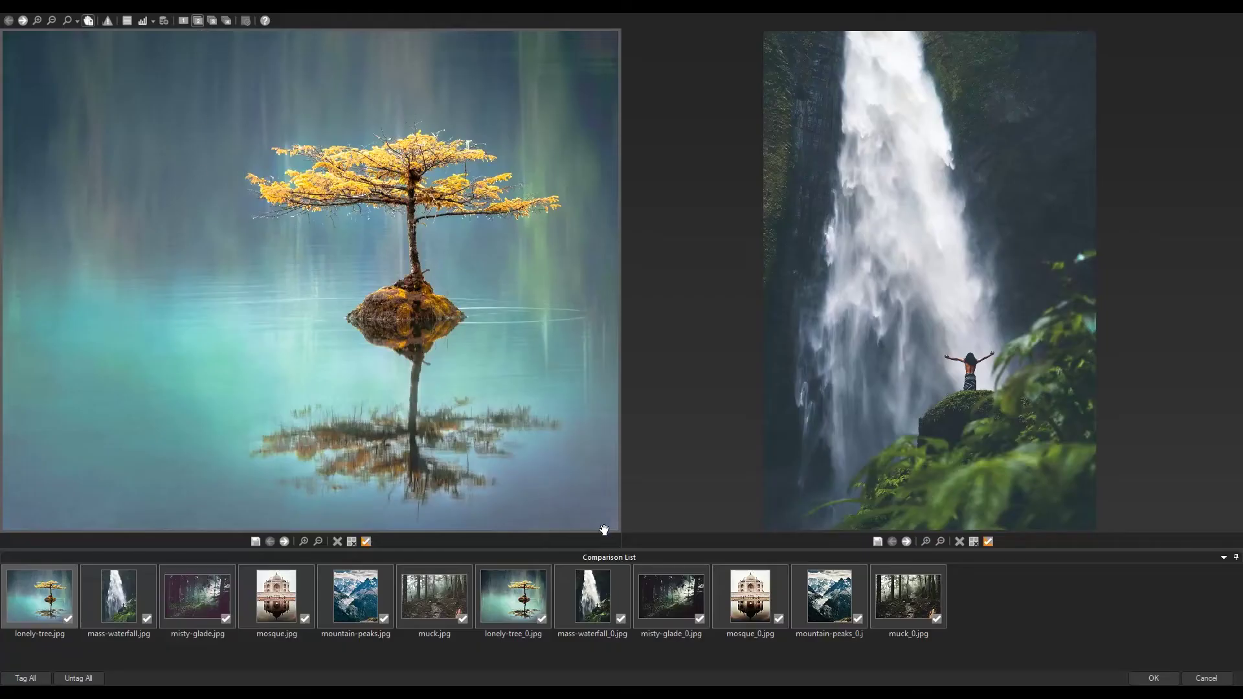
click(536, 599)
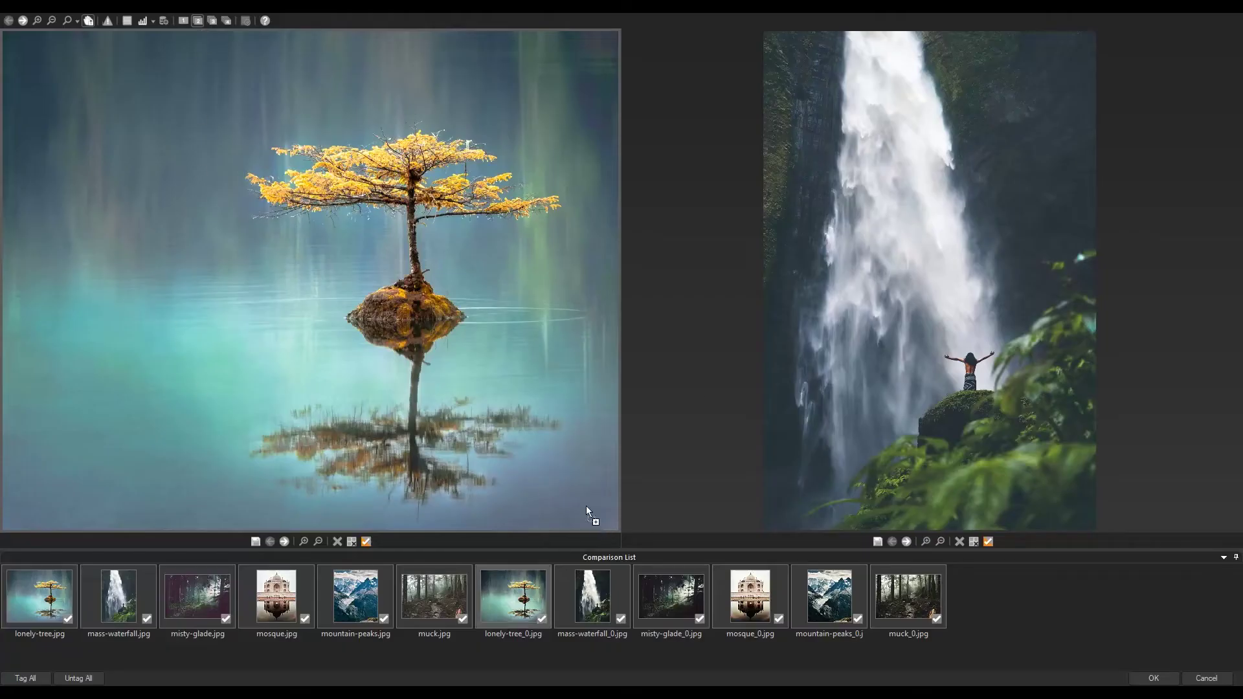
drag(108, 609, 350, 333)
drag(597, 609, 794, 324)
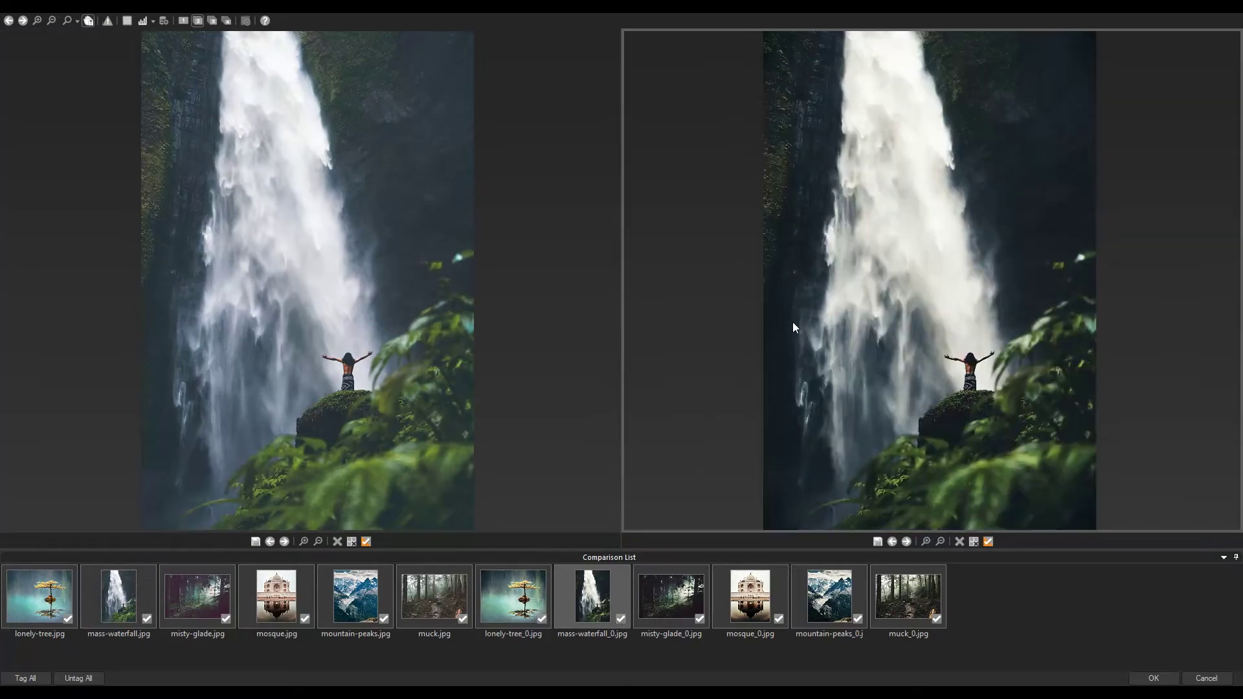
drag(197, 599, 519, 483)
drag(670, 599, 879, 319)
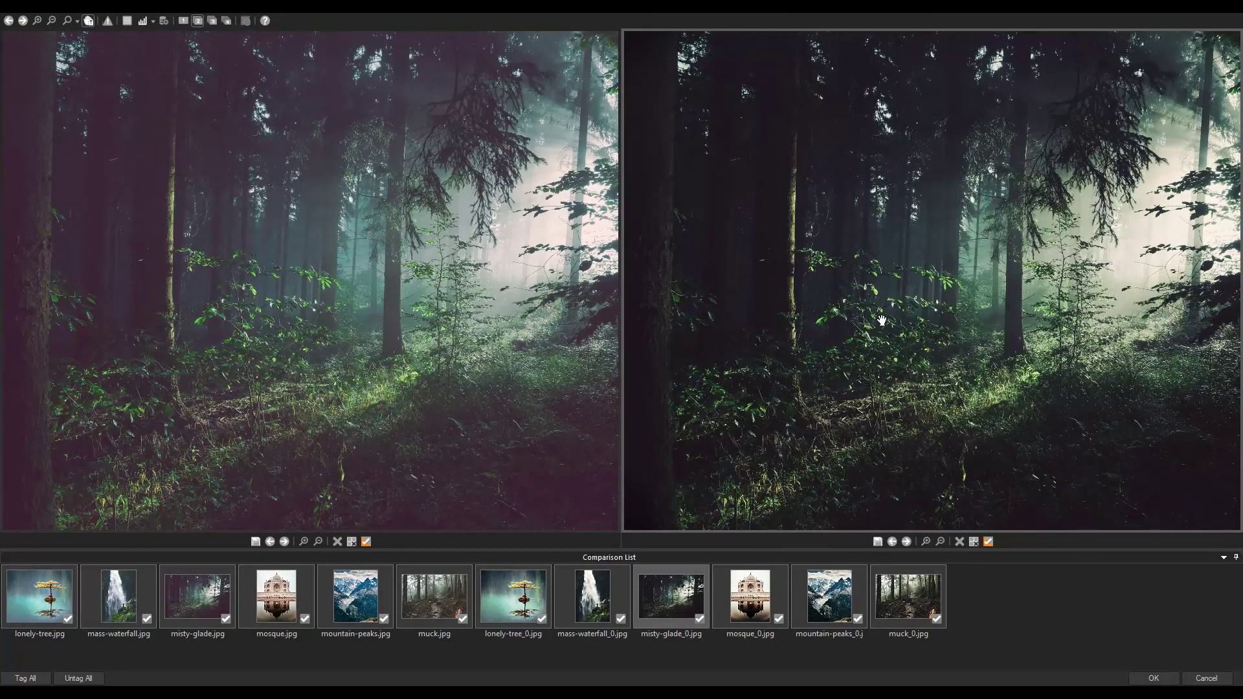
drag(304, 594, 561, 456)
drag(735, 588, 905, 341)
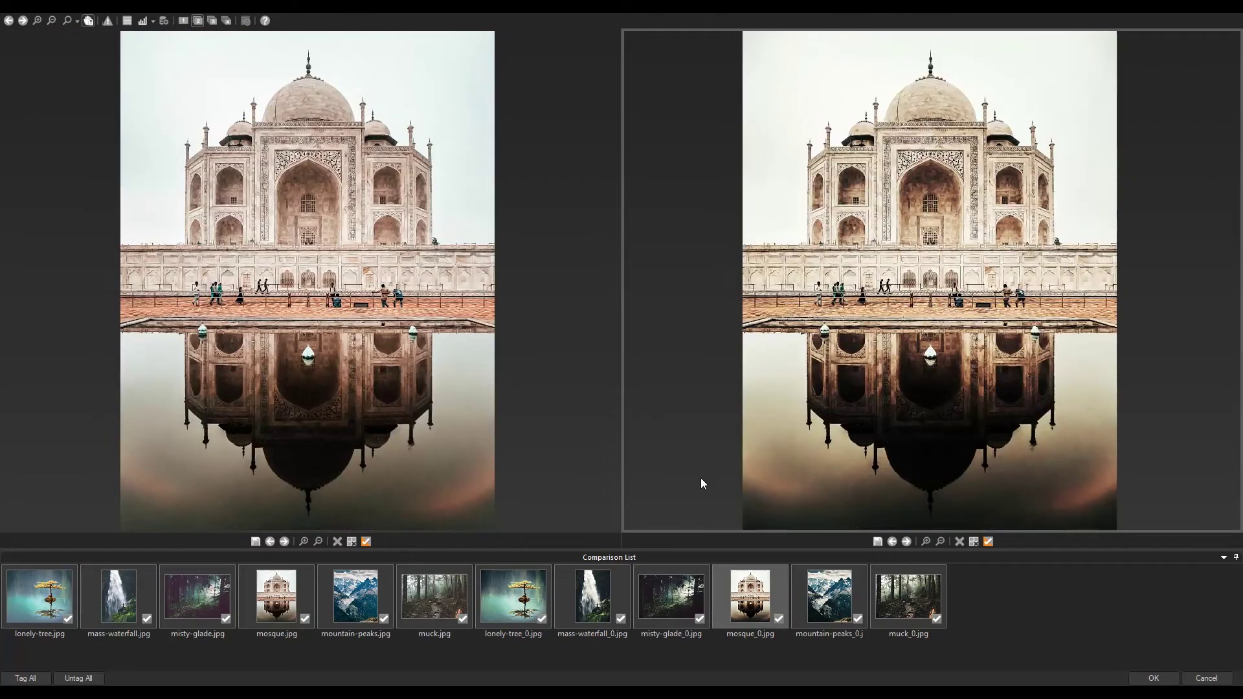
drag(355, 595, 505, 460)
drag(835, 593, 911, 382)
drag(422, 608, 500, 393)
drag(908, 609, 985, 382)
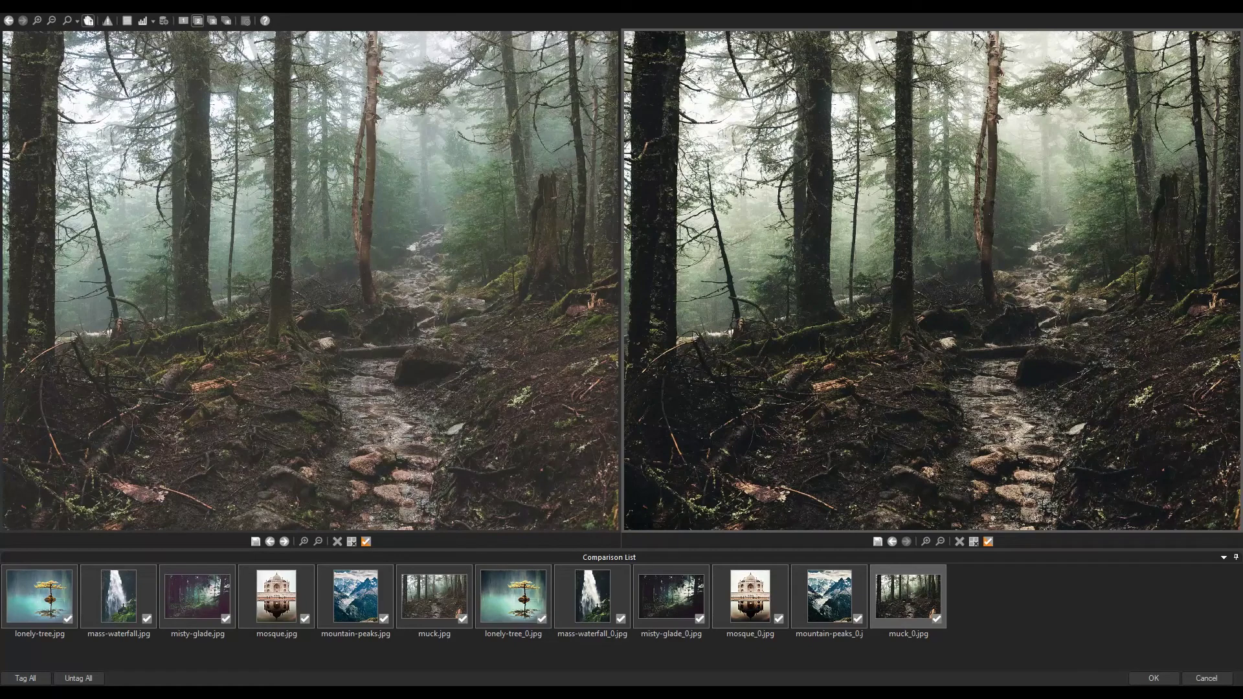
click(1206, 678)
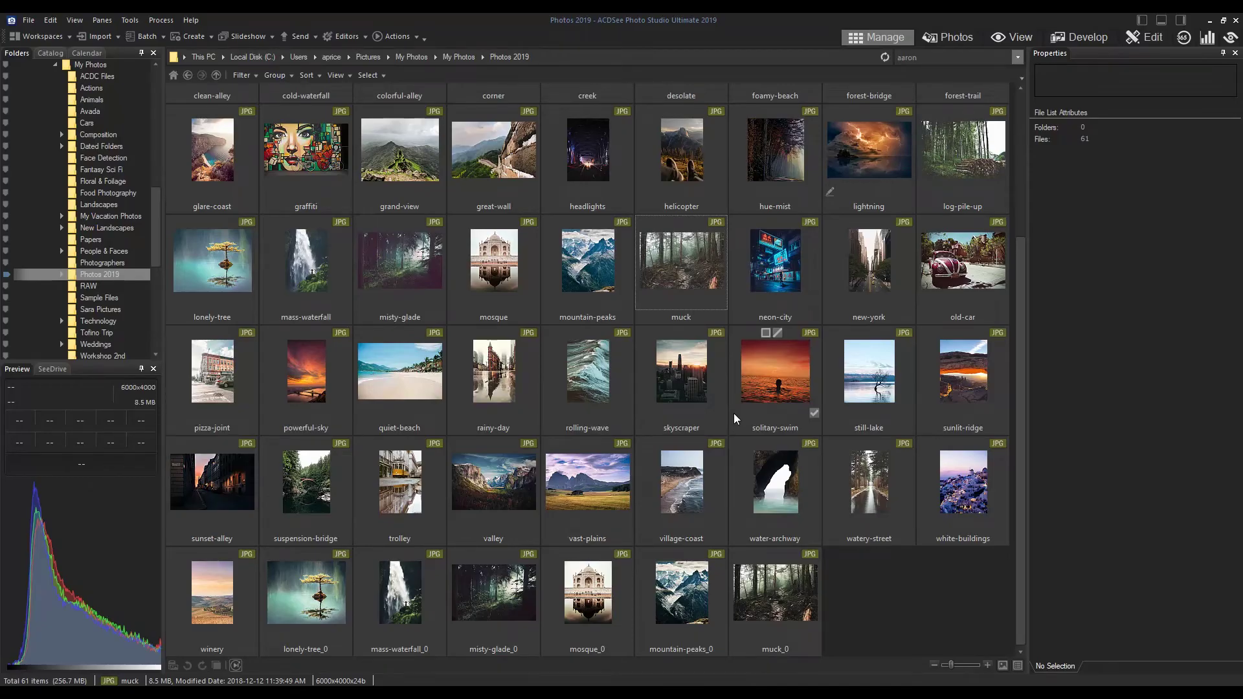
- Select the muck photo and open the Actions Browser from the Actions menu
click(703, 293)
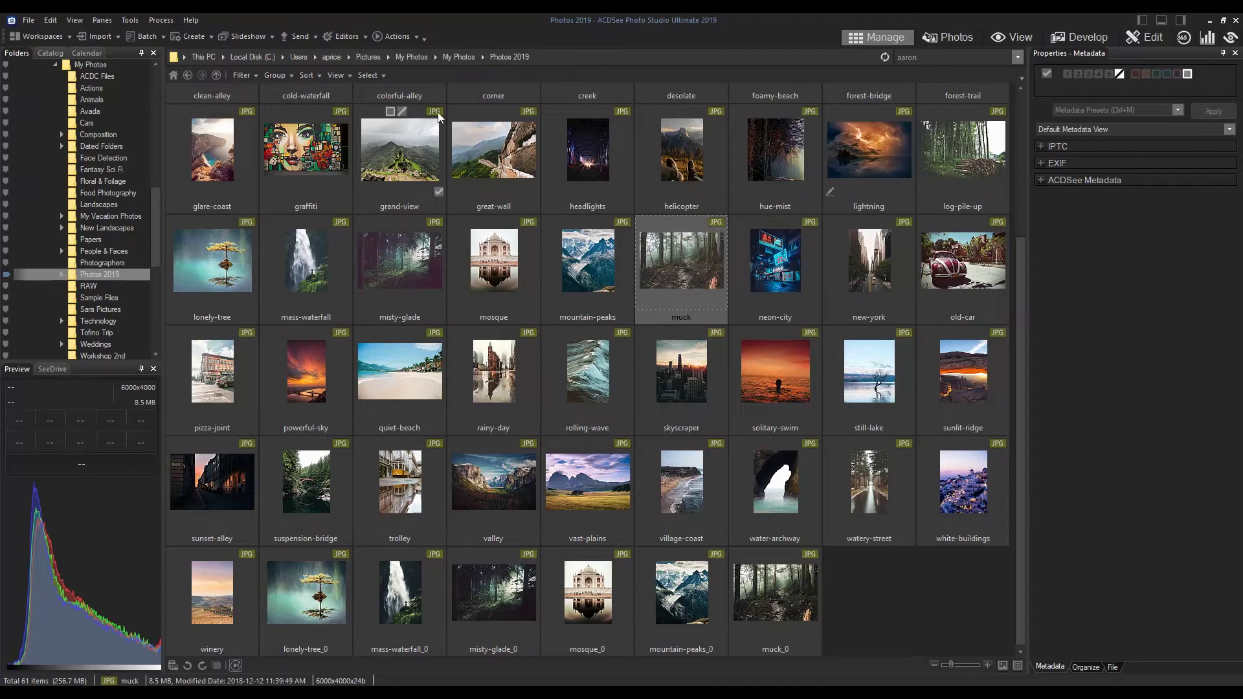
click(394, 36)
click(399, 50)
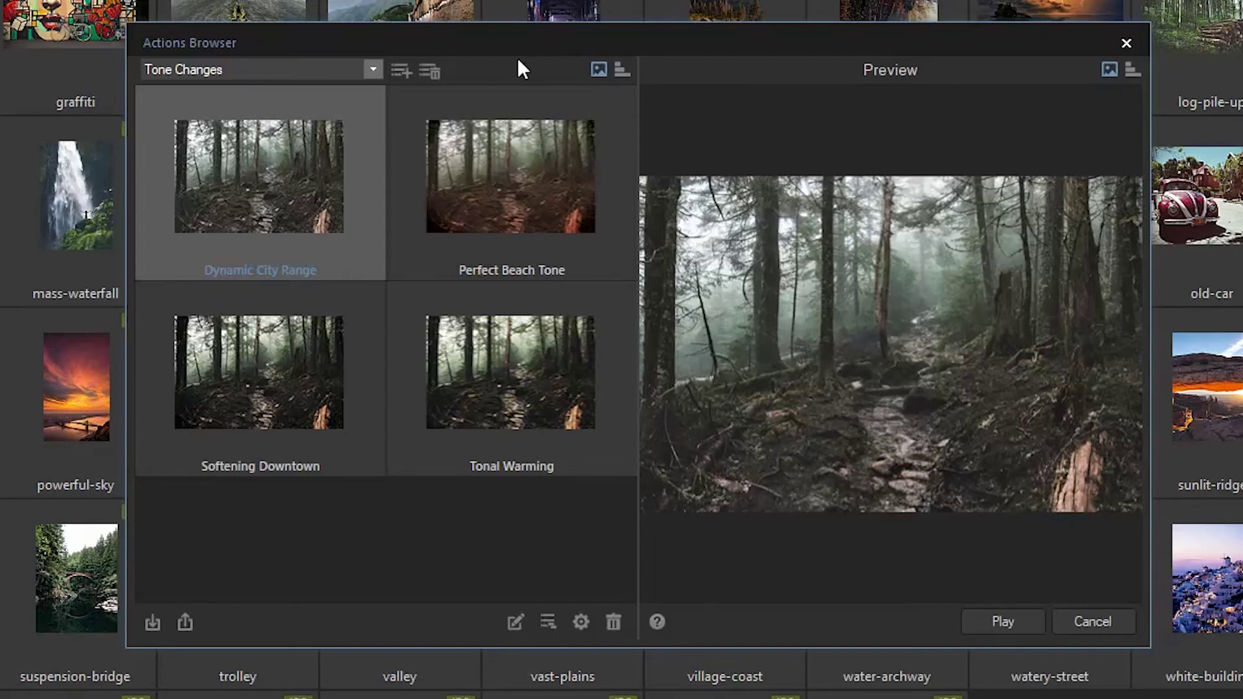
- Export the Calming actions as a Desktop package named 'Calming 2019 -' plus the user's name
click(192, 620)
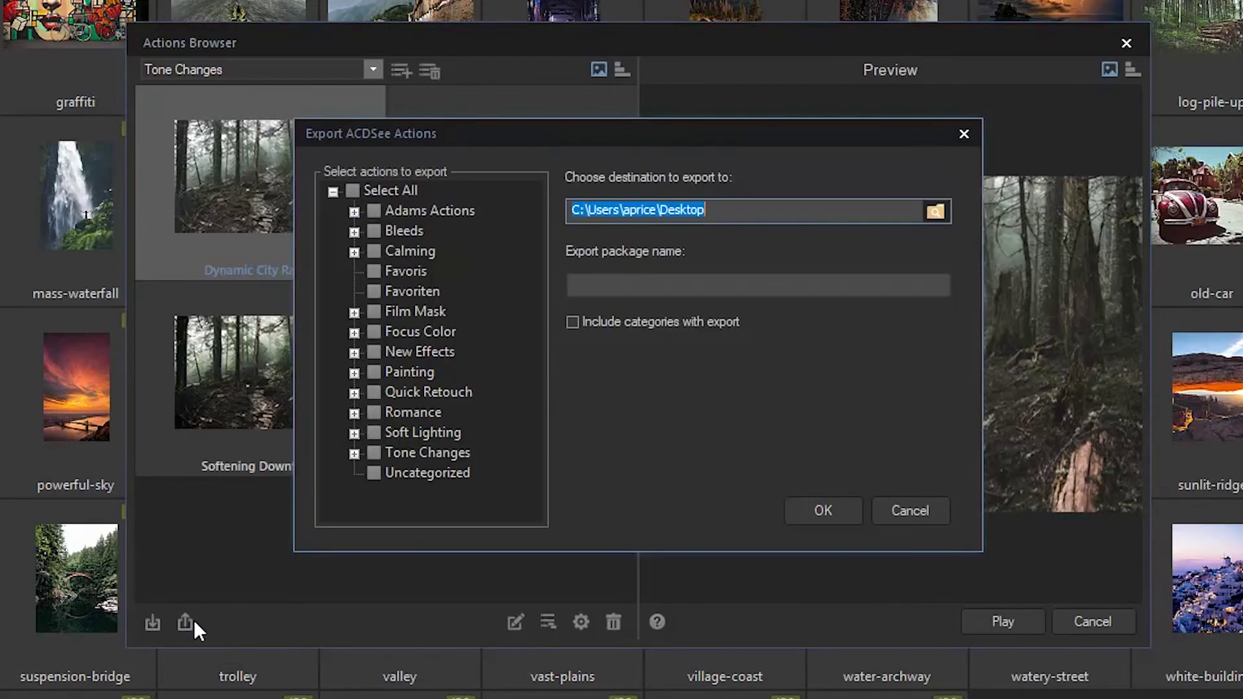
click(375, 253)
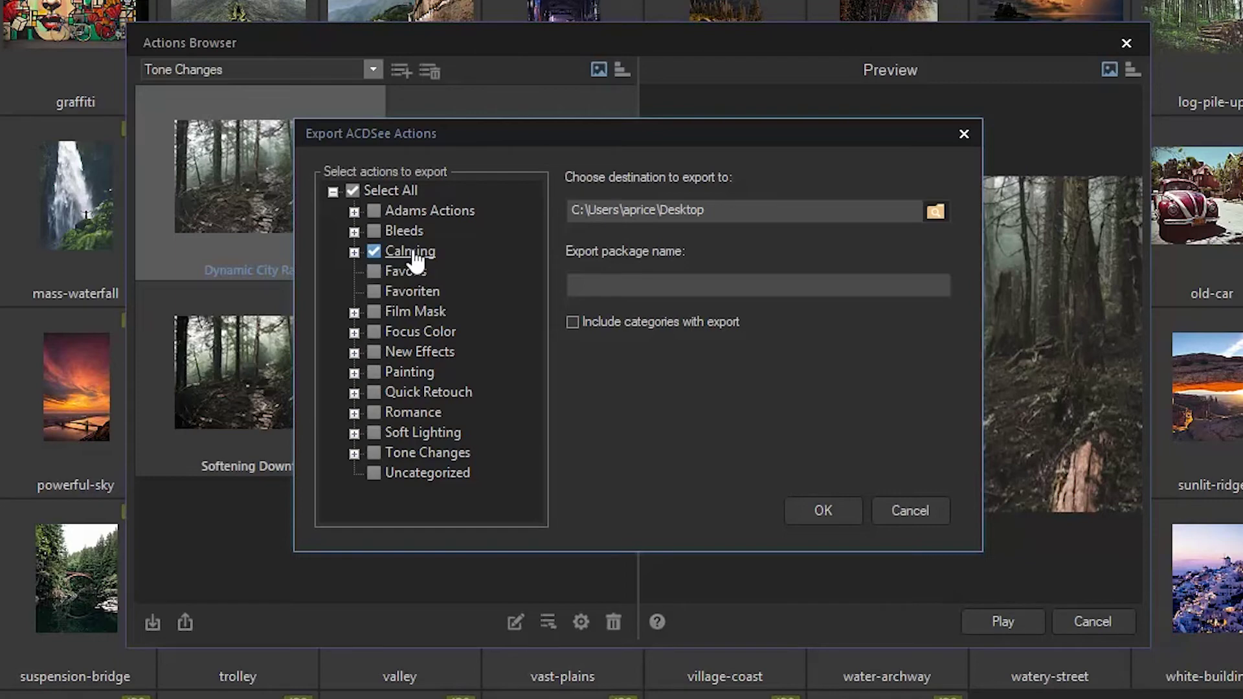
click(629, 285)
text(Calming 2019 - Adam)
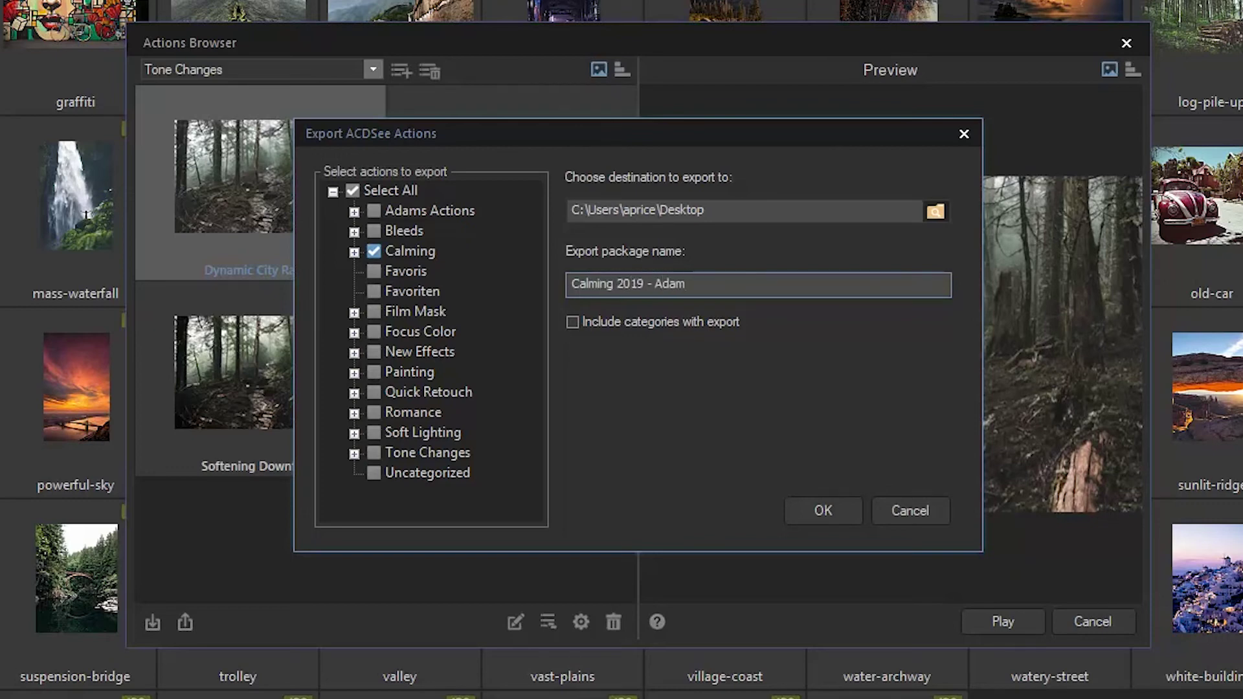
click(832, 509)
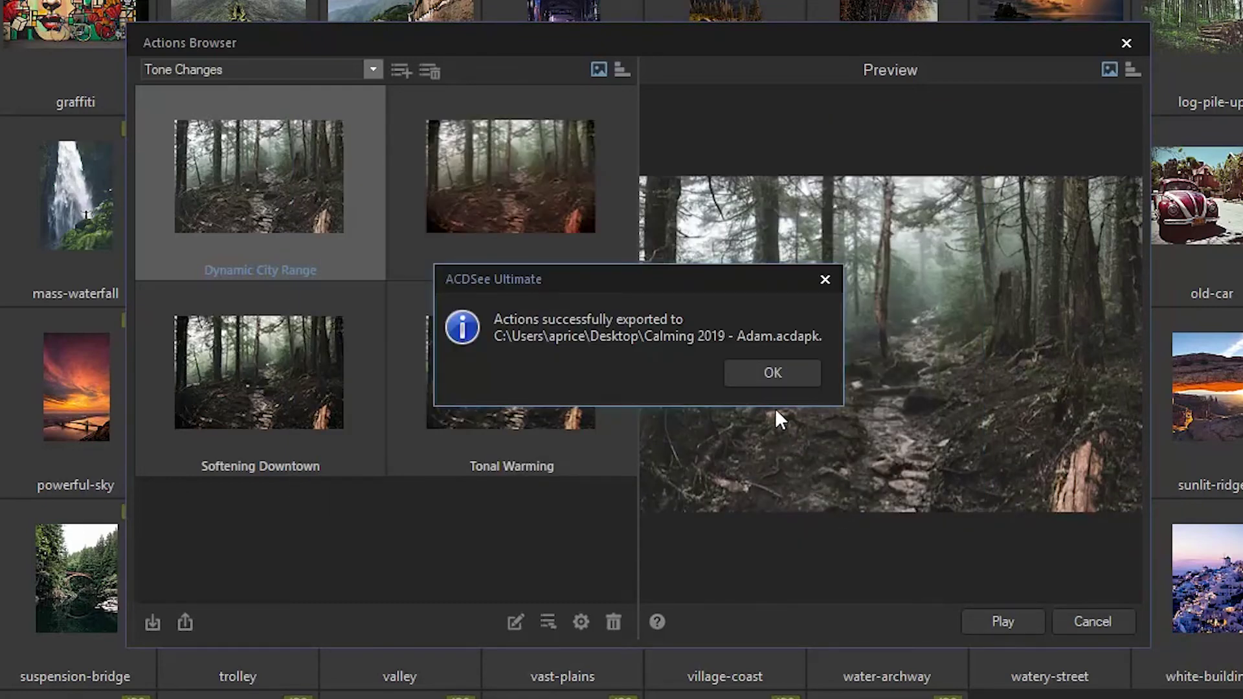
click(765, 373)
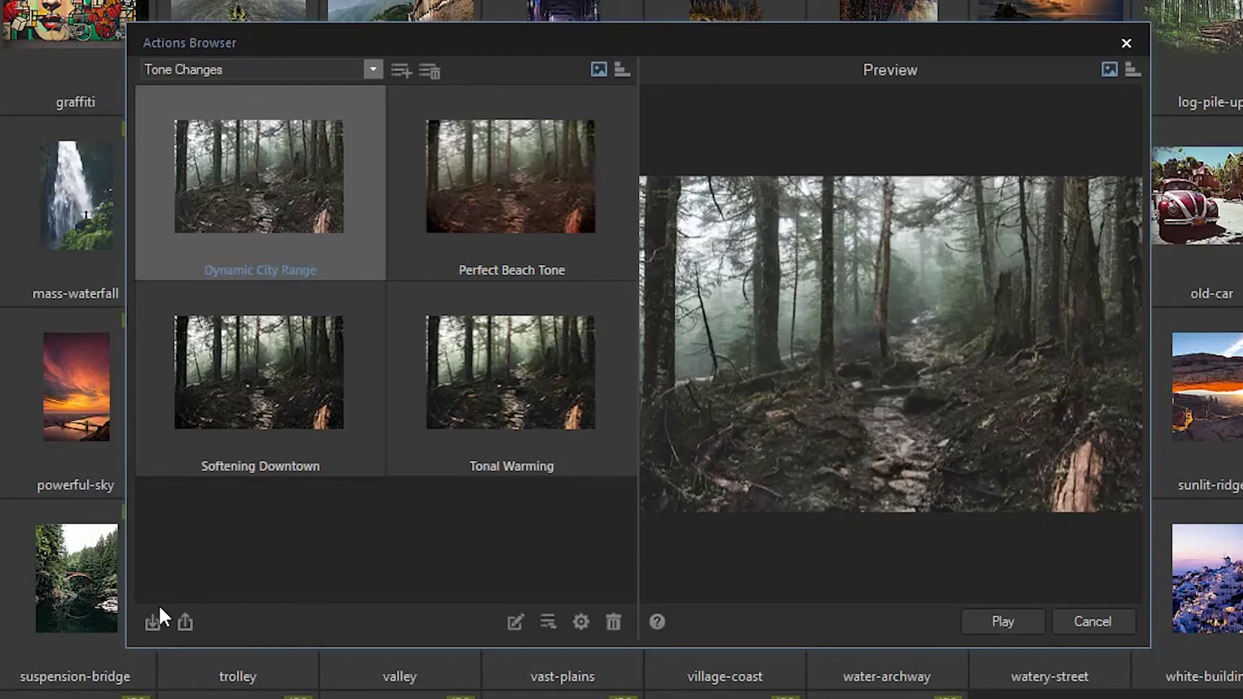
click(150, 619)
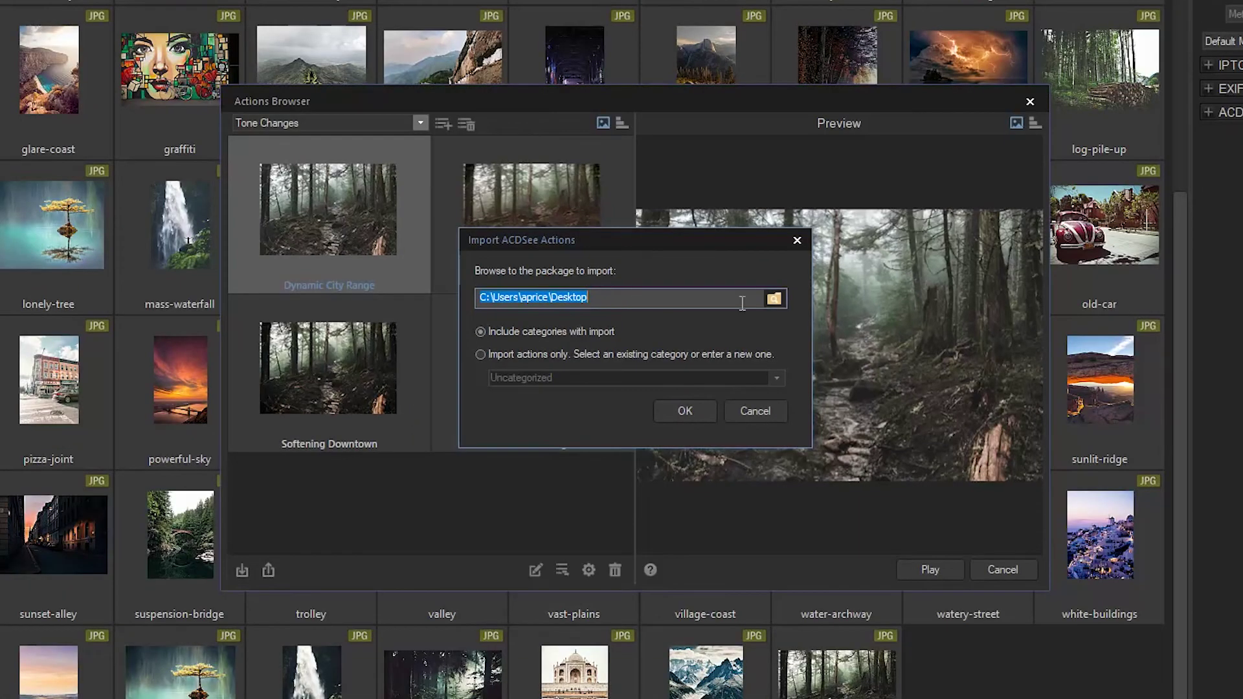
click(777, 300)
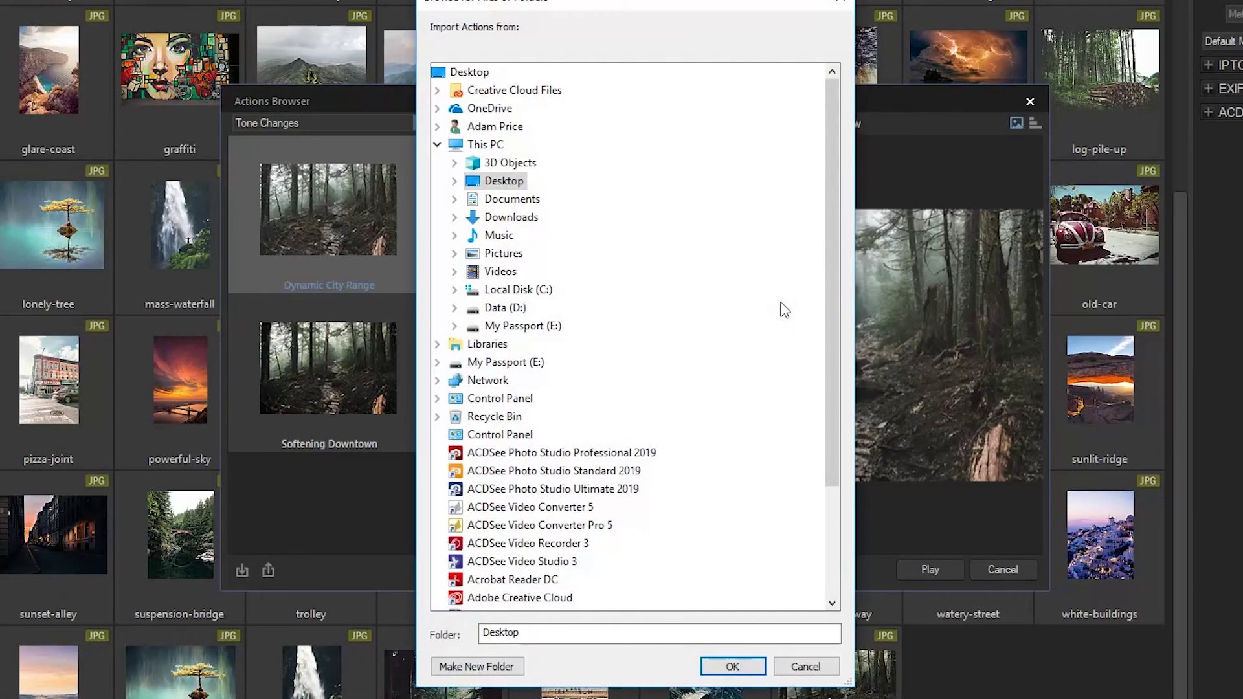
click(454, 180)
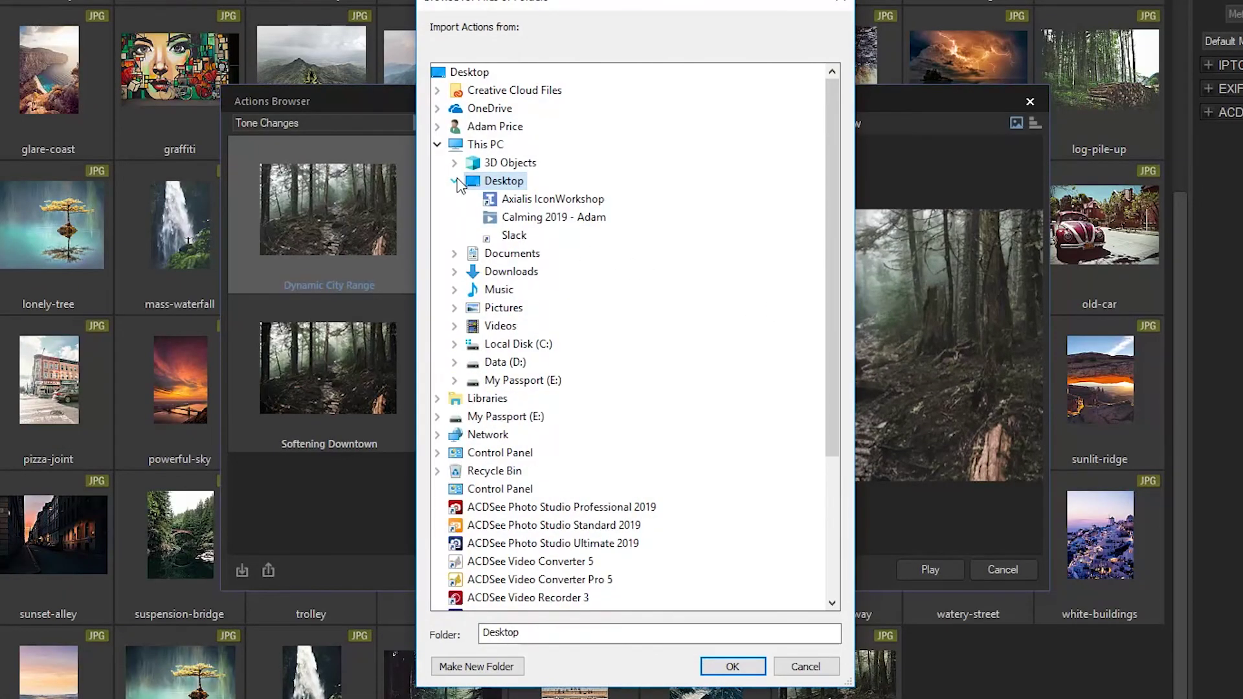
click(817, 668)
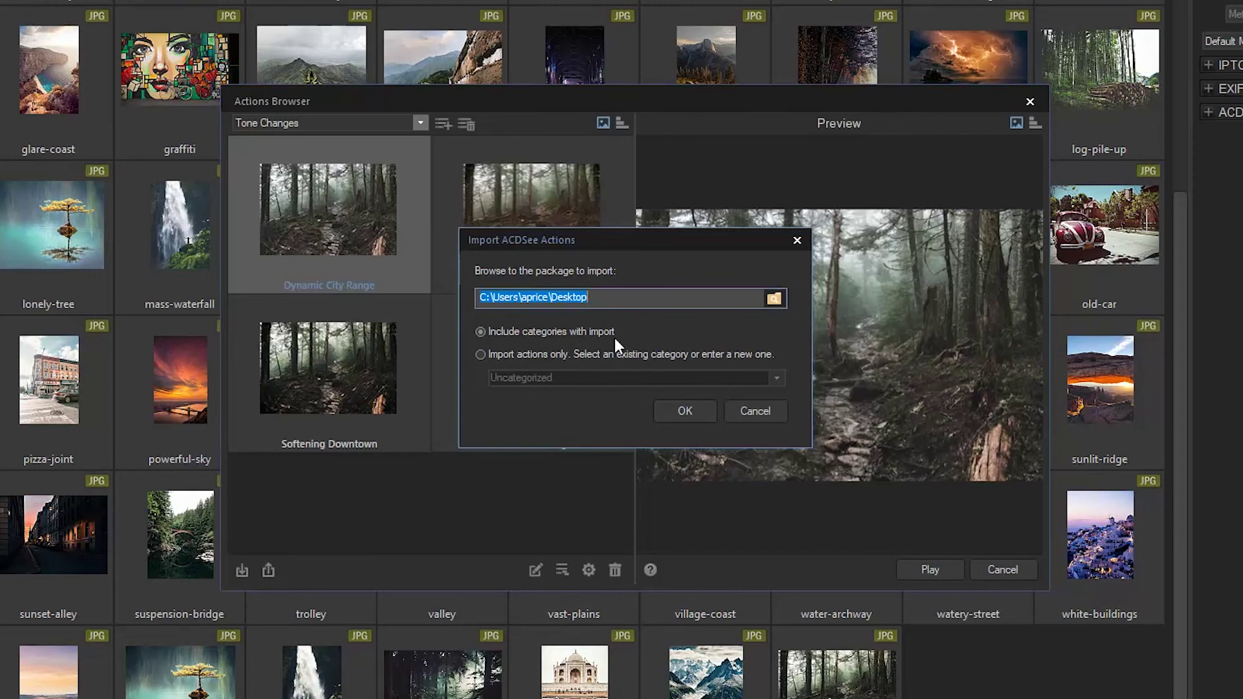
click(755, 414)
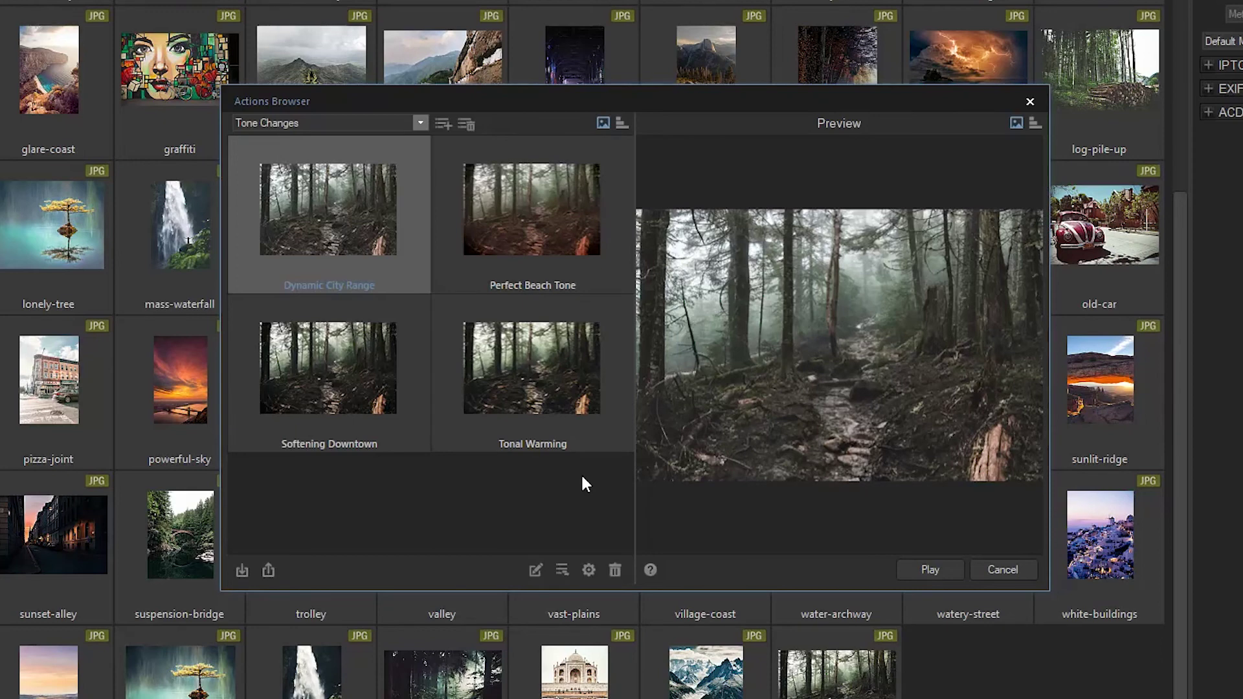